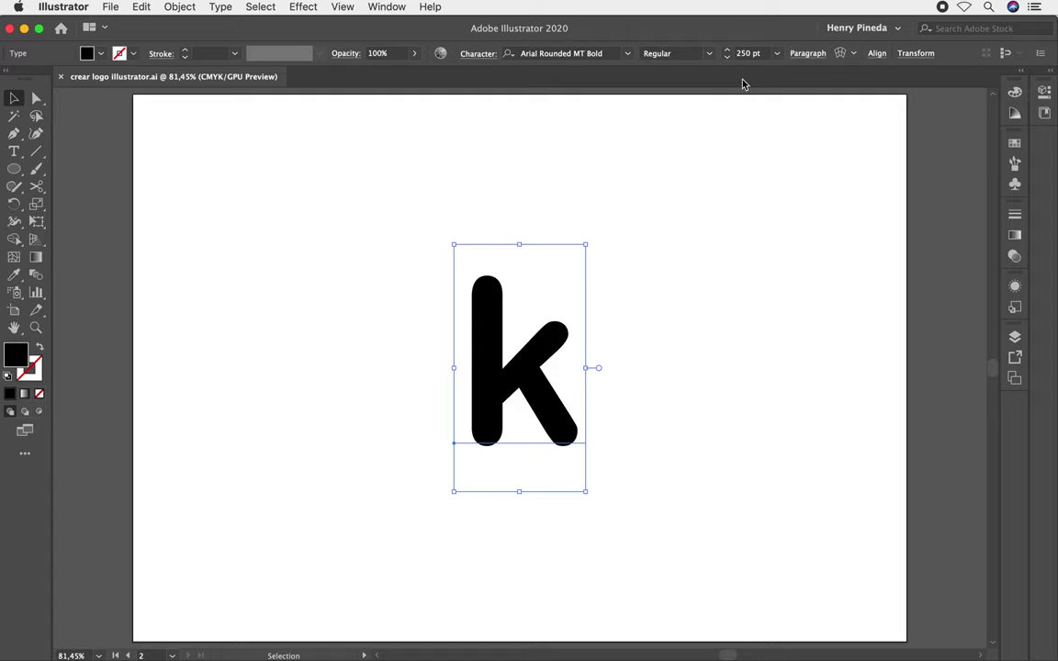
Convert the 'k' text to outlines and zoom in close on the letter
left_click(220, 7)
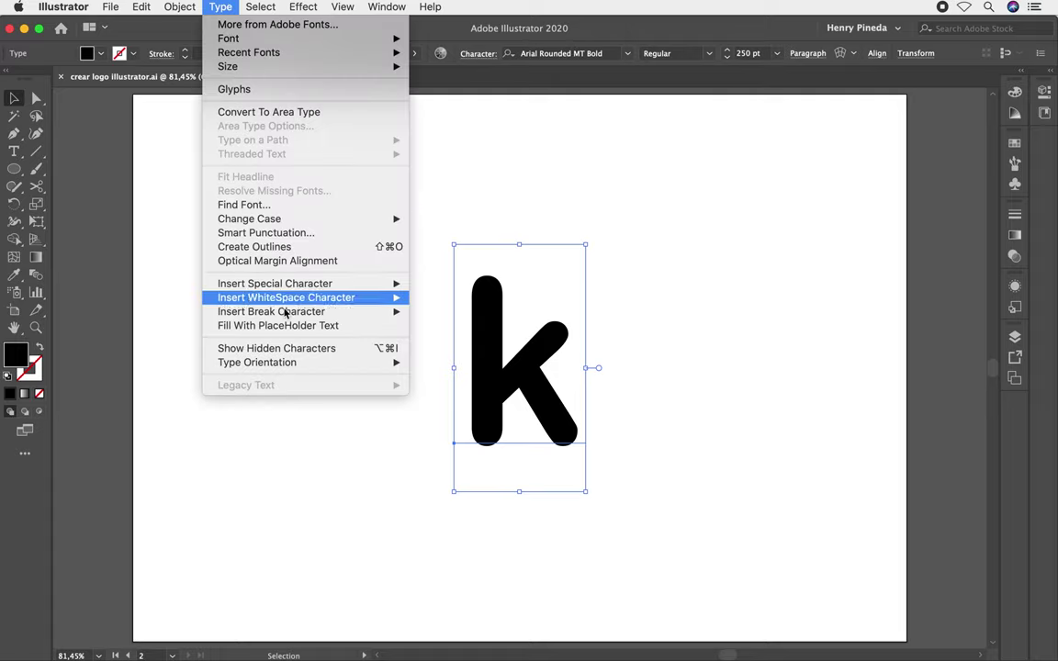
left_click(298, 247)
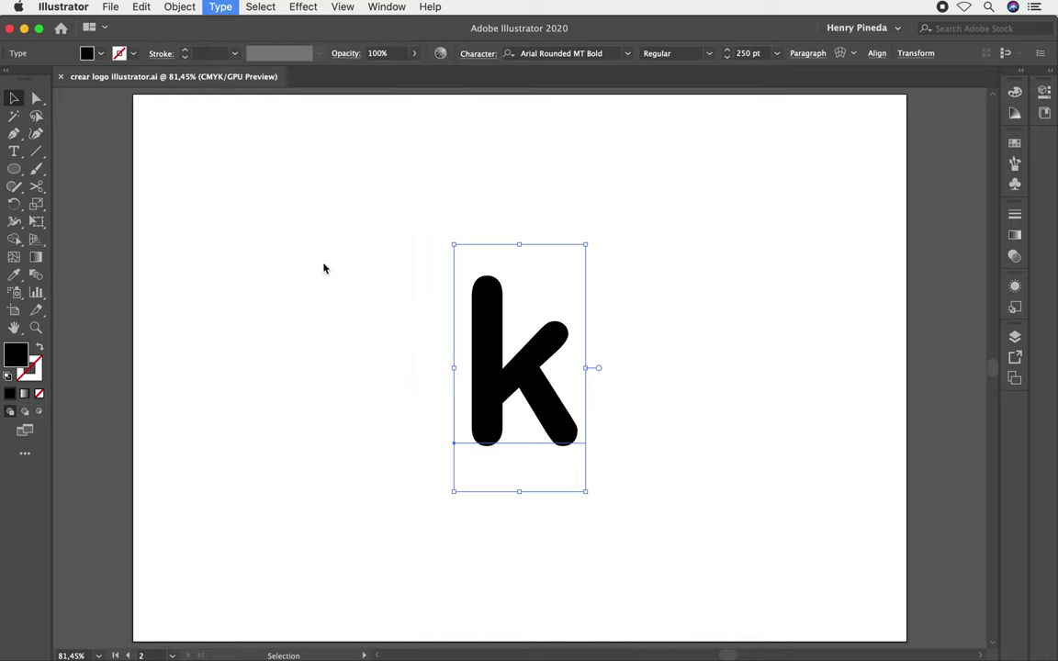
key("z")
mouse_move(479, 361)
left_mouse_down()
mouse_move(692, 397)
mouse_move(611, 397)
left_mouse_up()
Cut the k outline with Scissors at the stem–leg joint, leg edge, and inner arm corner
key("v")
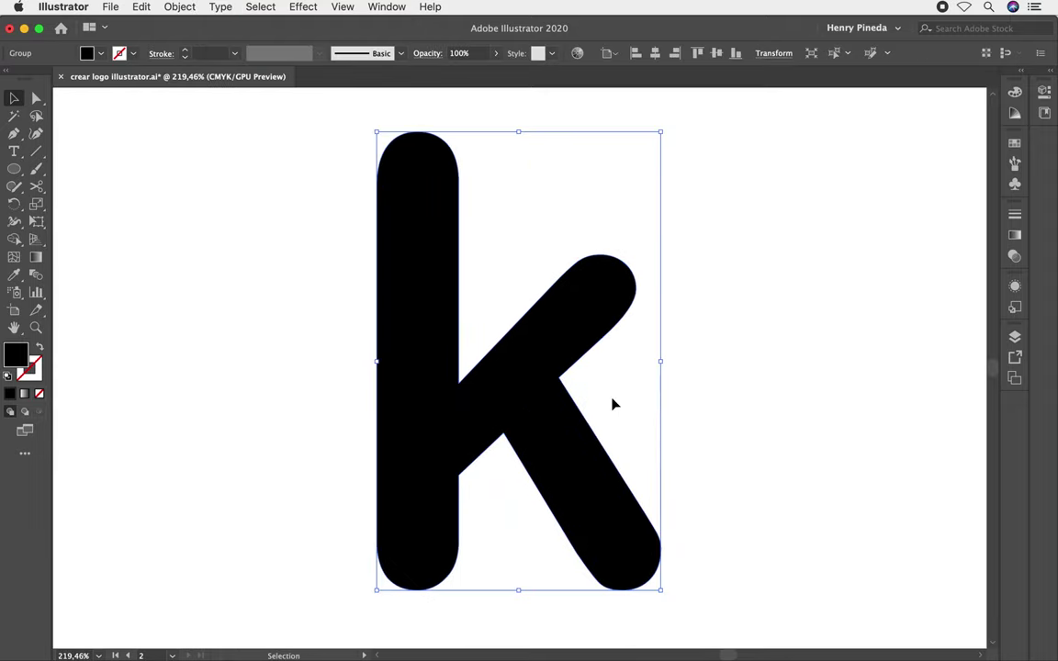
key("c")
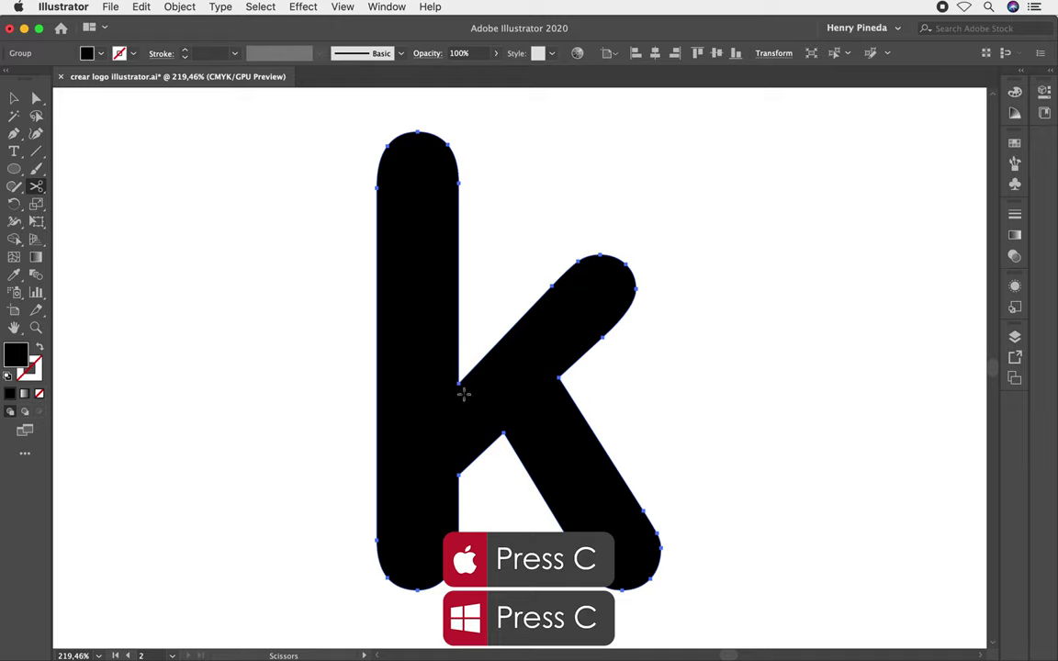
left_click(457, 384)
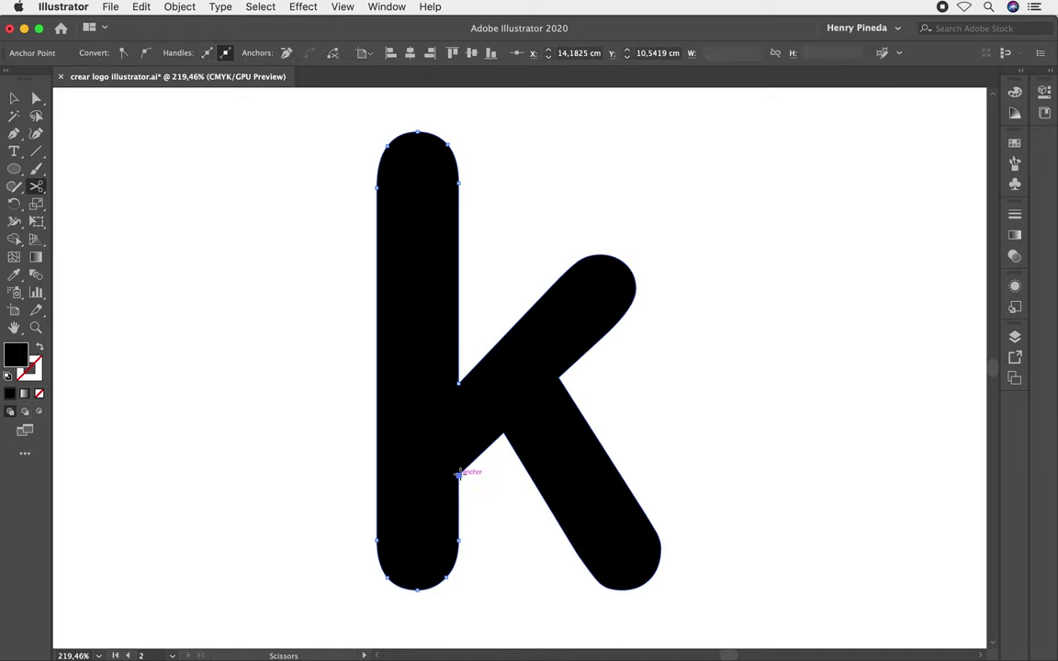
left_click(503, 432)
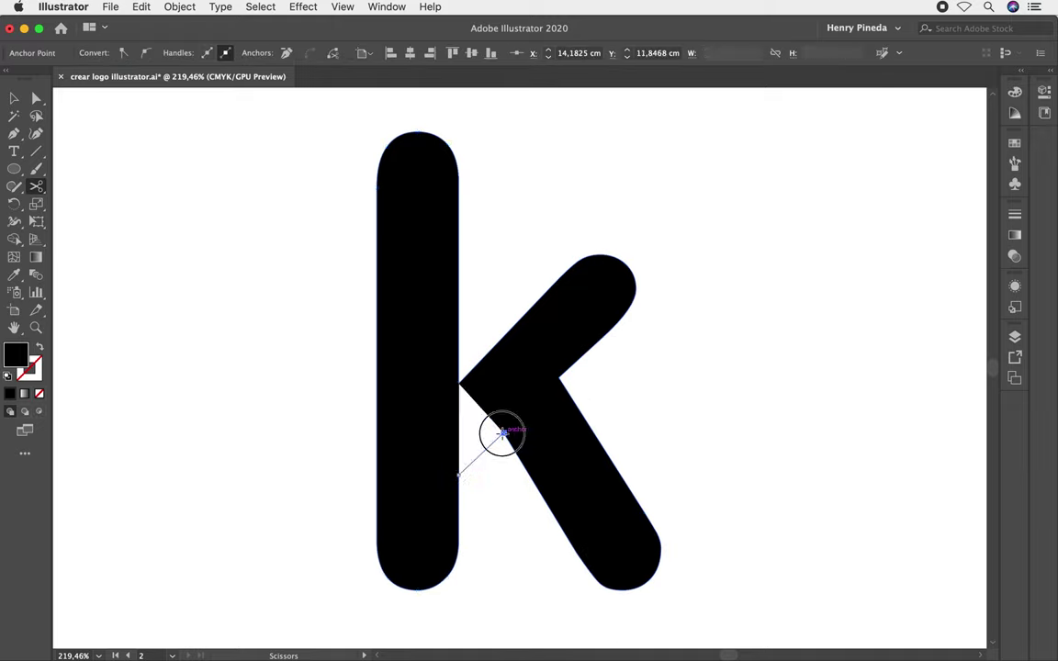
left_click(558, 376)
Release the k's compound path and ungroup its pieces
key("v")
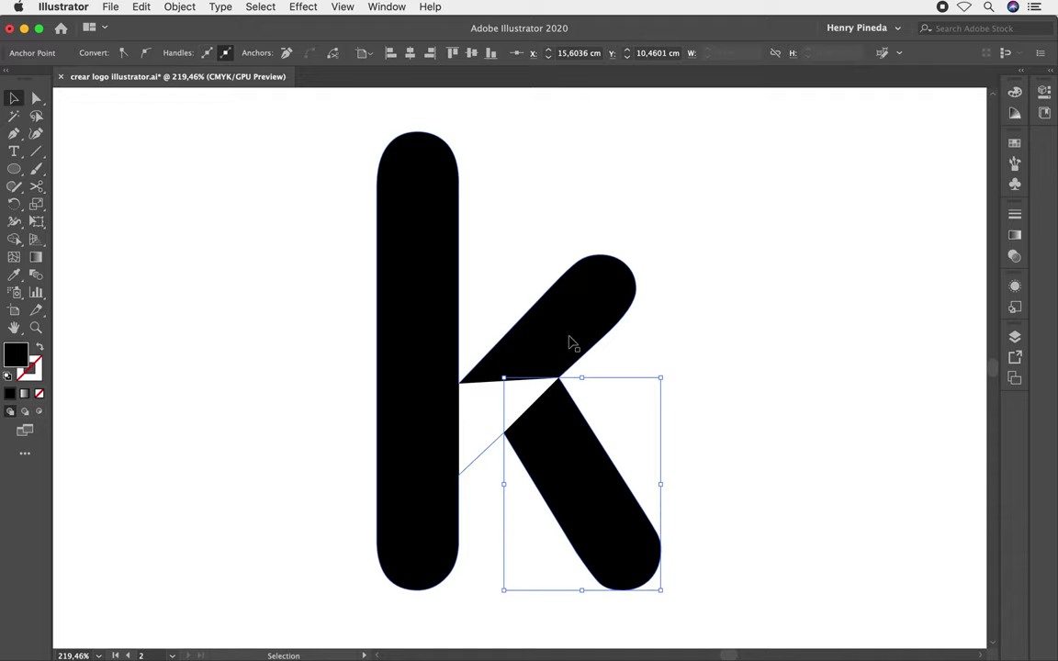
left_click(566, 333)
left_click(180, 7)
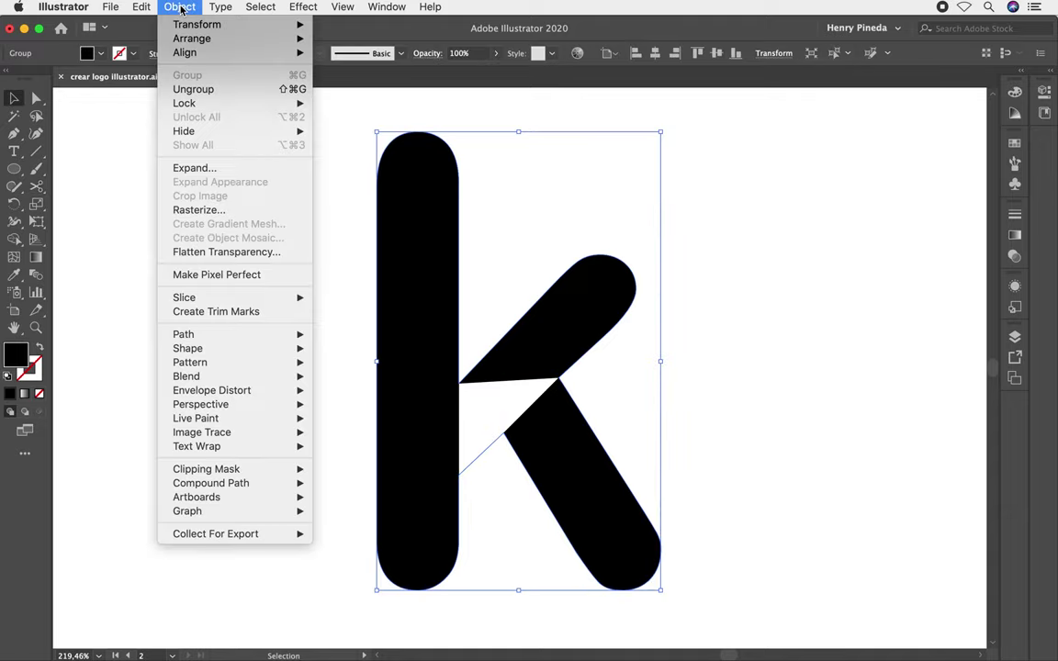
mouse_move(211, 483)
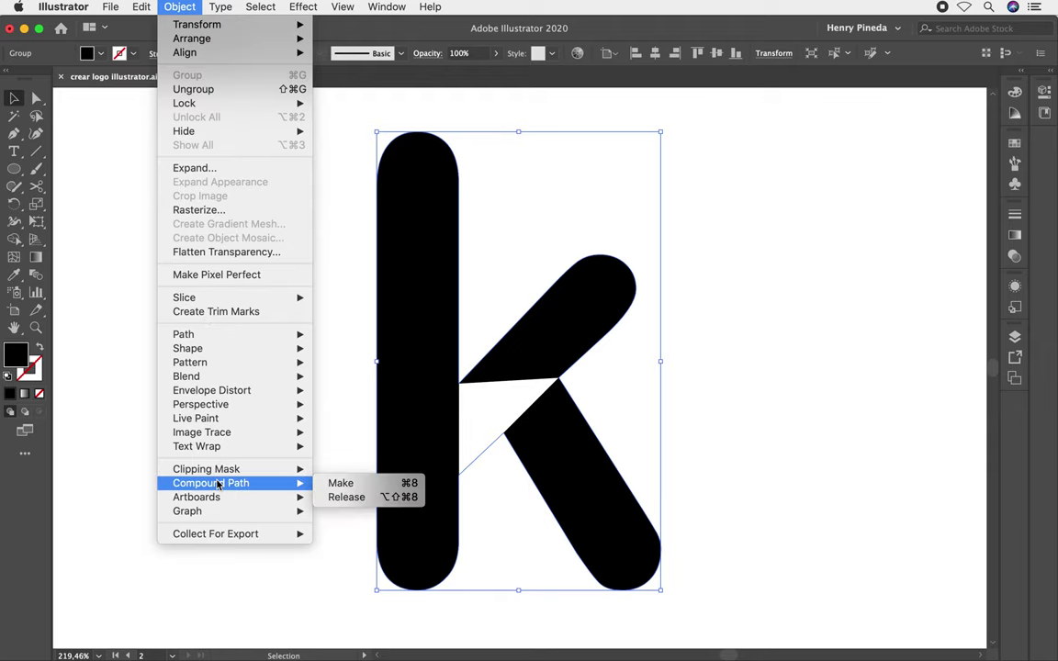
left_click(347, 496)
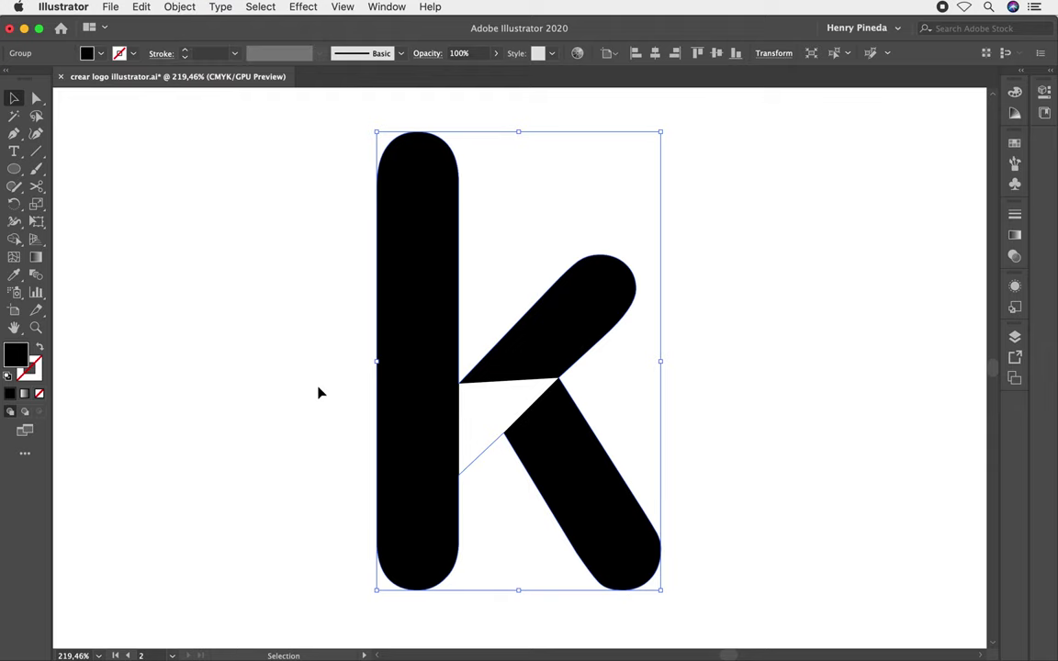
left_click(170, 6)
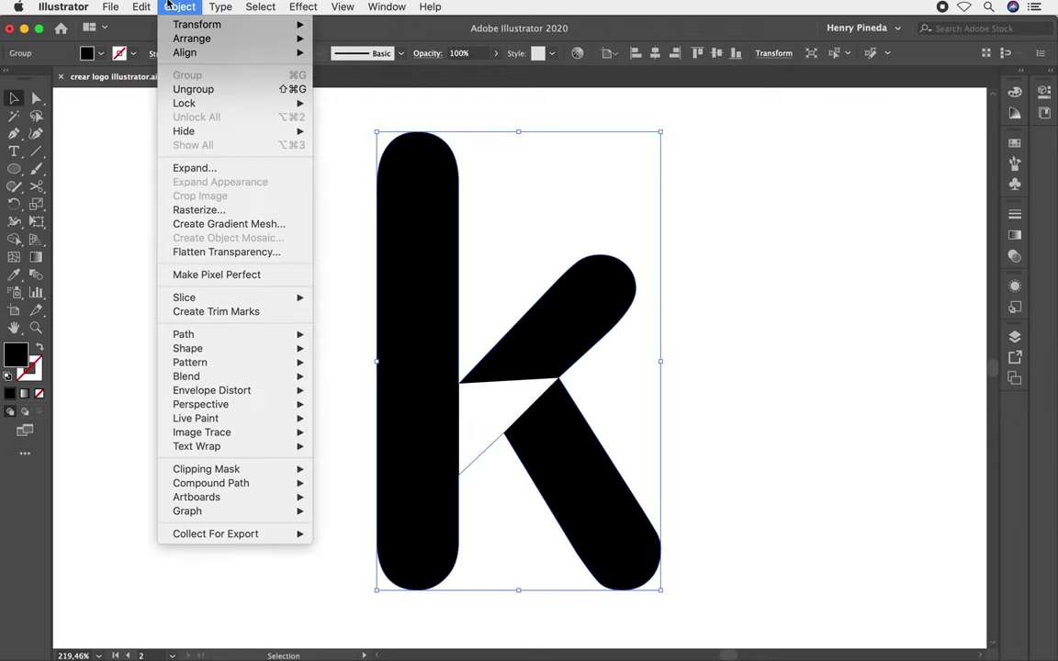
left_click(195, 89)
left_click(341, 7)
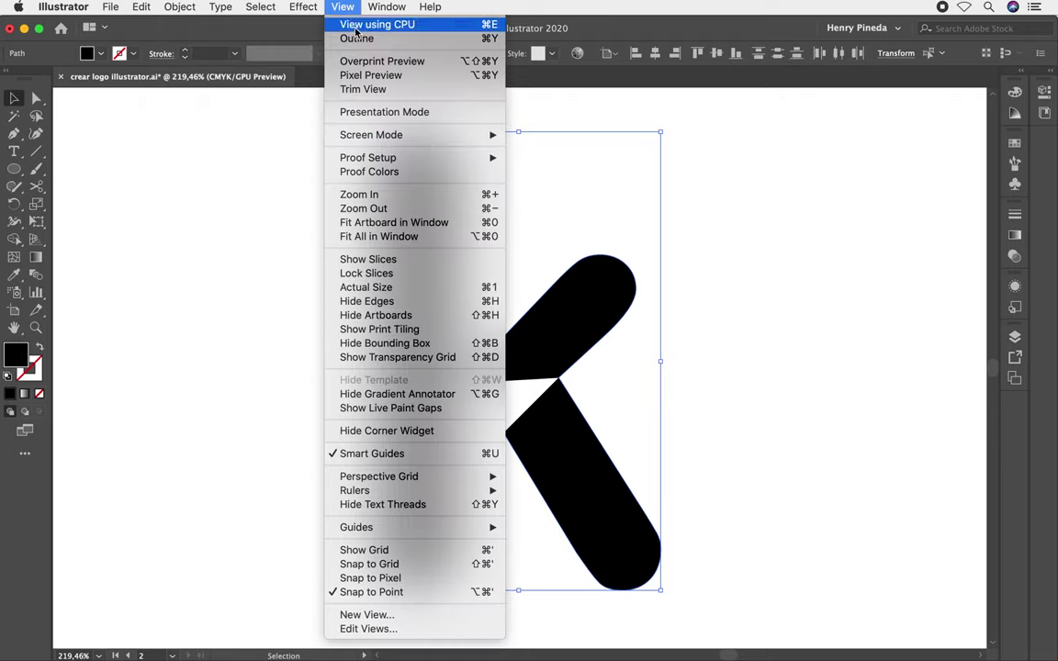
In Outline view, move the stem left and the lower leg right to open gaps
left_click(357, 38)
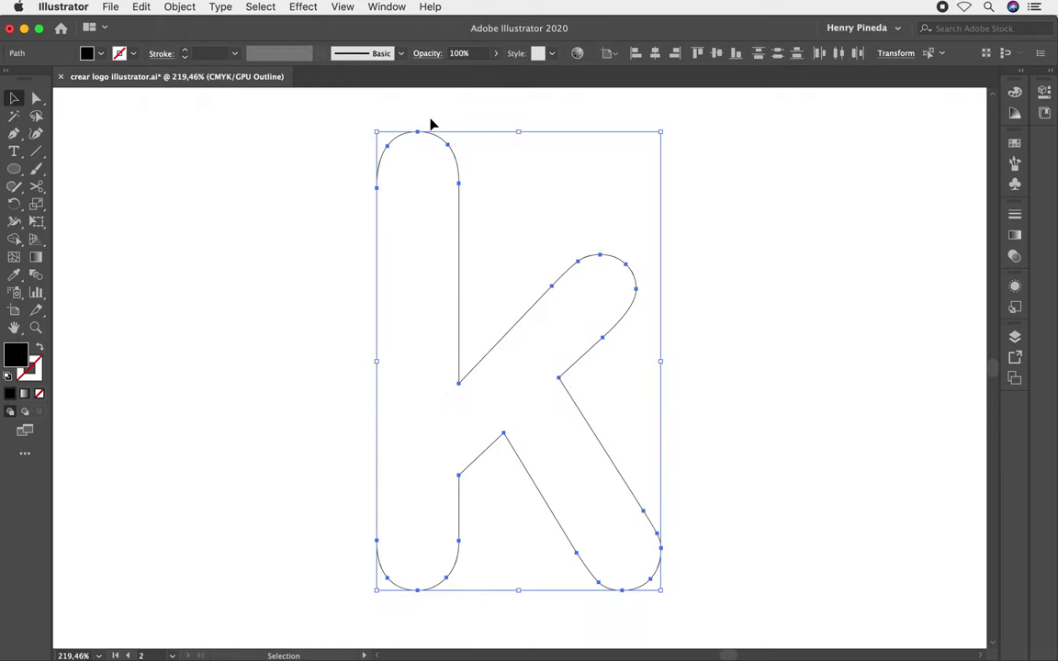
left_click(486, 184)
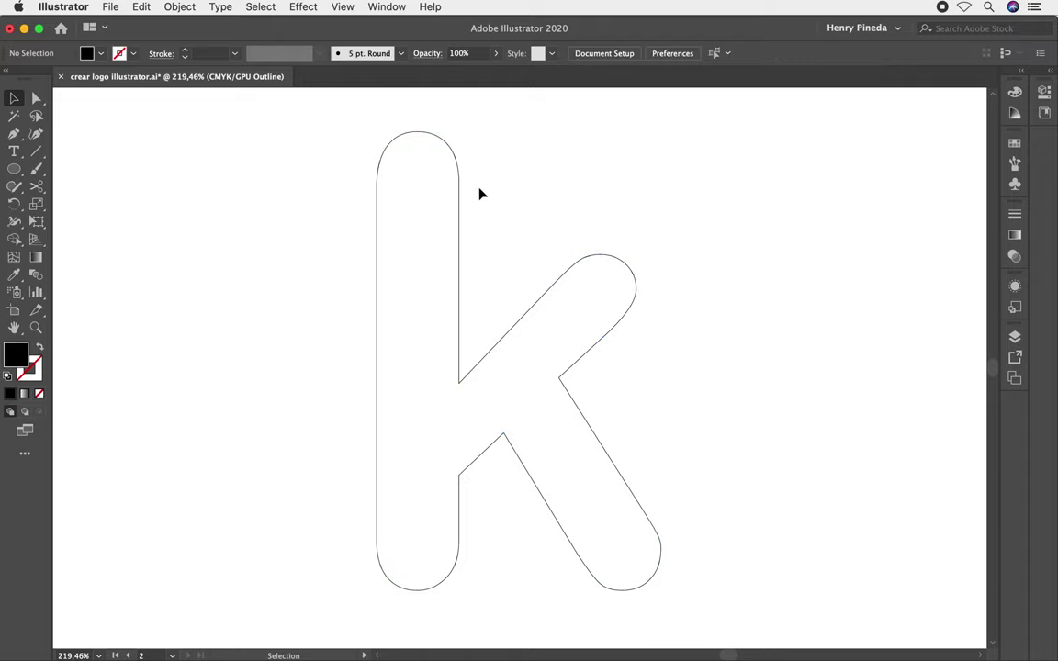
left_click_drag(461, 218, 426, 220)
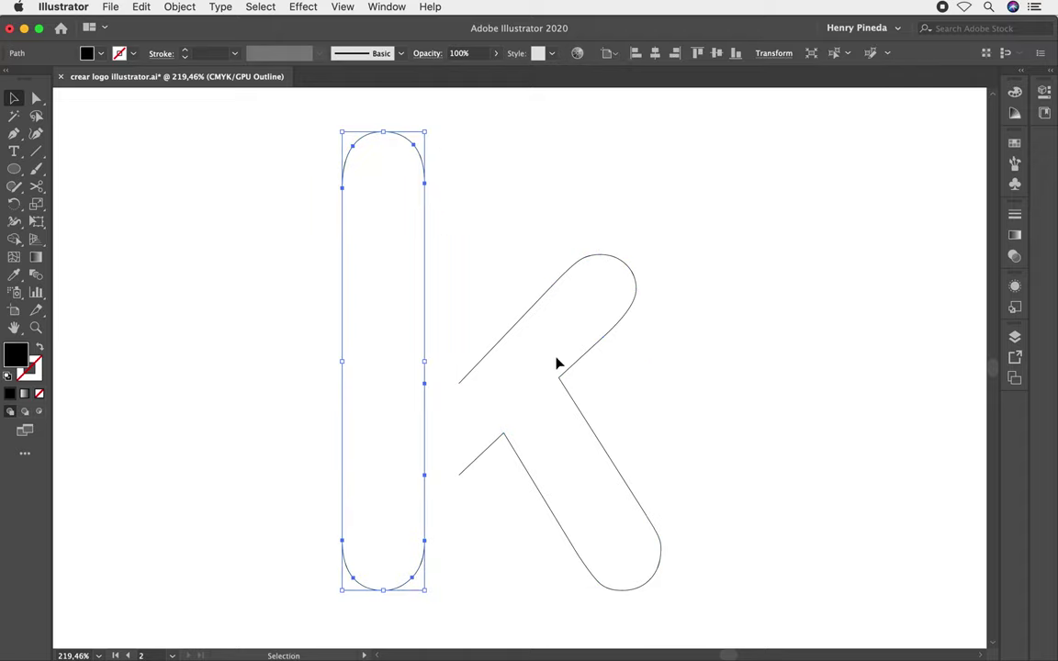
left_click_drag(567, 397, 611, 396)
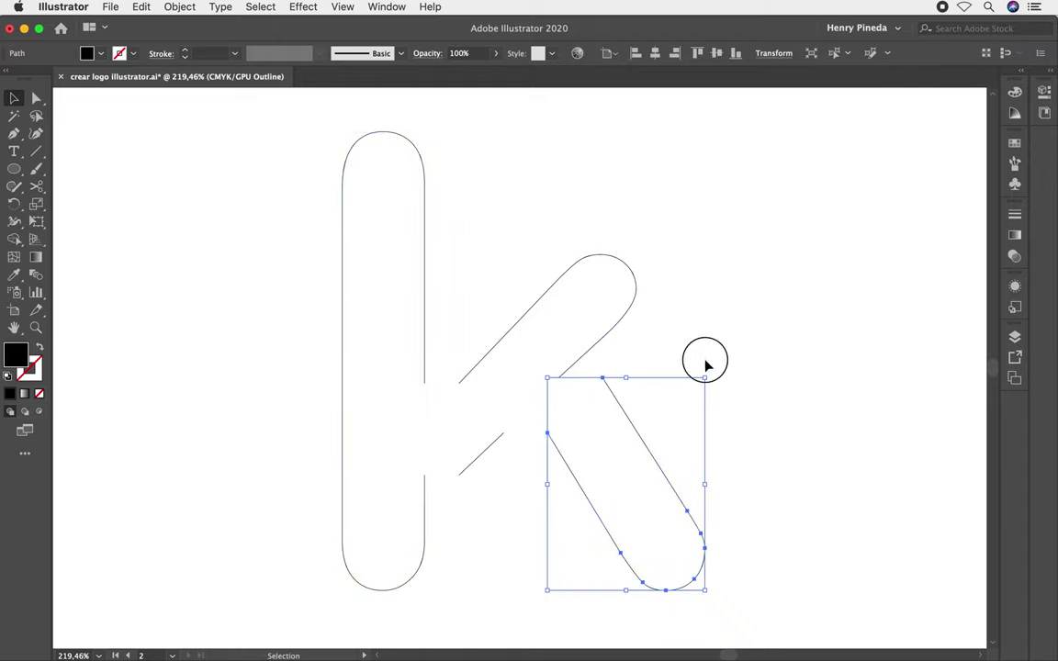
left_click(707, 367)
Close the open paths of the stem, upper diagonal and lower leg with the Pen tool
key("p")
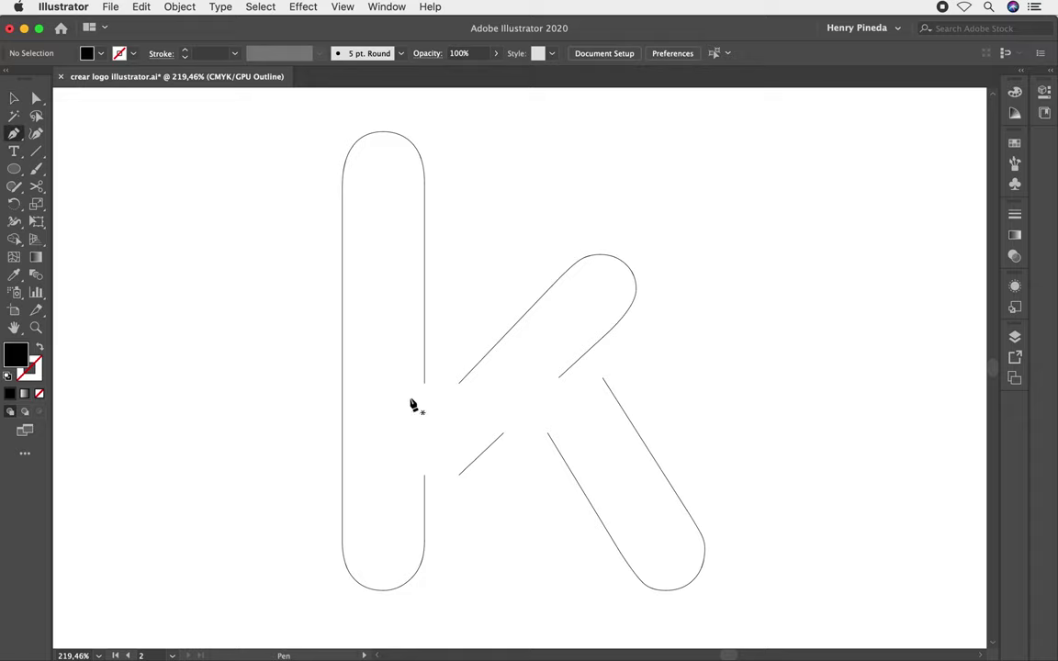
left_click(424, 383)
left_click_drag(425, 442, 430, 479)
key("ctrl+z")
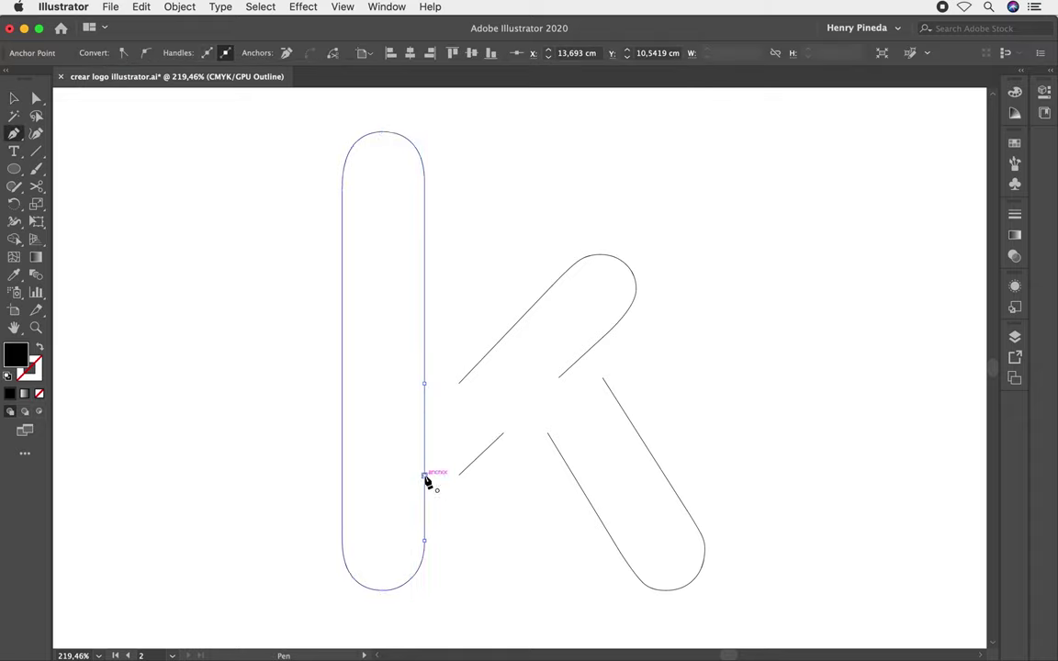
left_click(459, 383)
left_click(459, 475)
left_click(602, 377)
Return to Preview view and select the lower leg
left_click(341, 7)
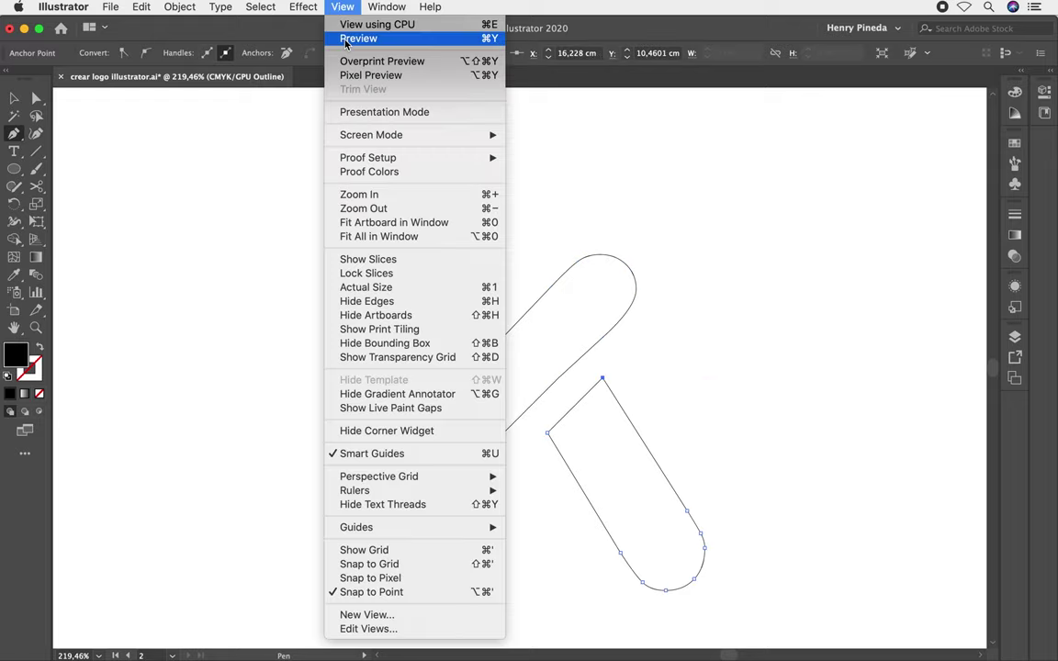
left_click(358, 39)
left_click(15, 97)
left_click(575, 414)
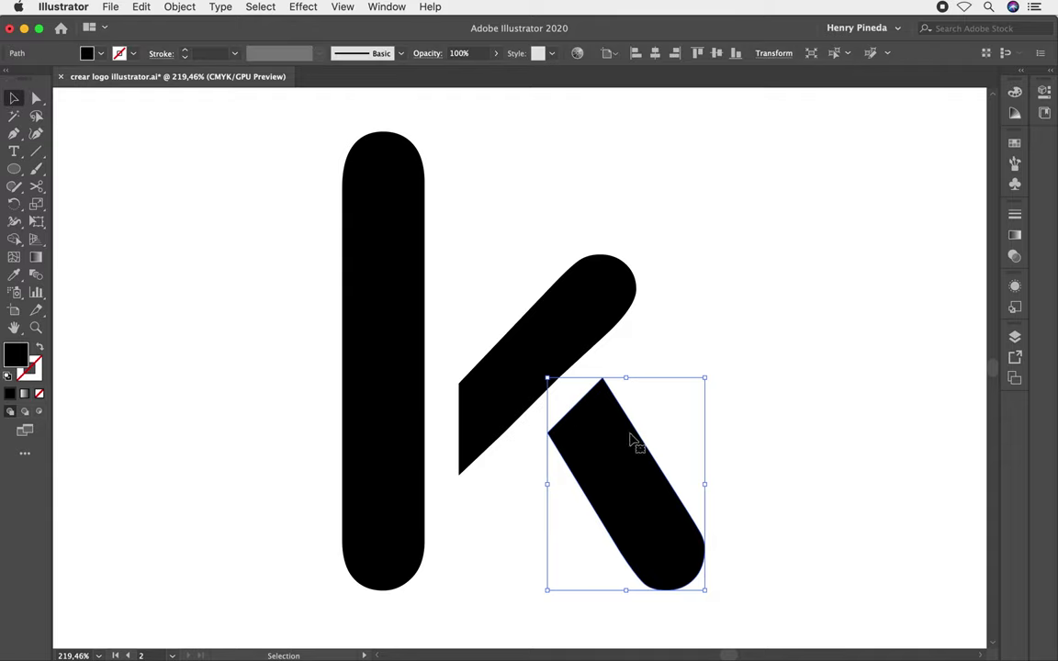
From Swatches, fill the lower leg red, upper arm orange-red, and stem lime yellow-green
left_click(1014, 145)
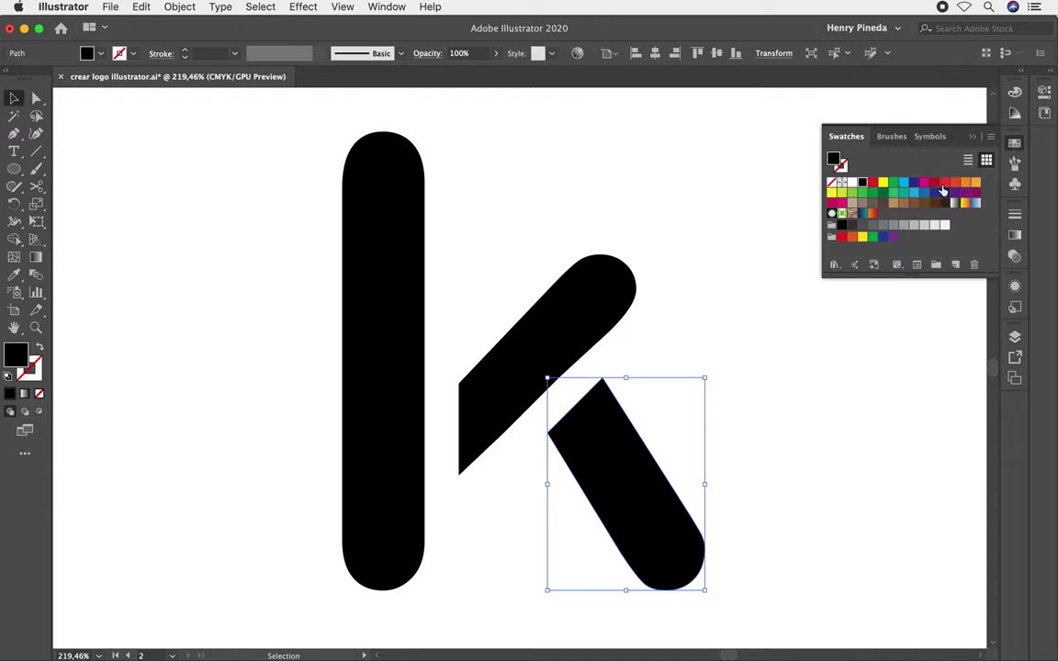
left_click(871, 183)
left_click(599, 300)
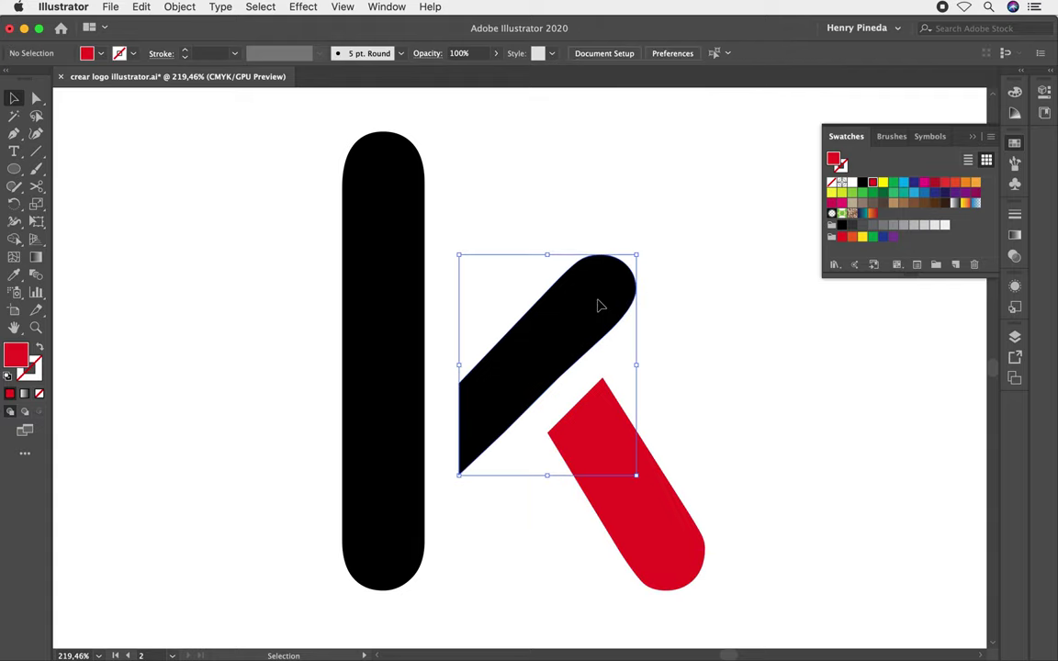
left_click(955, 184)
left_click(412, 241)
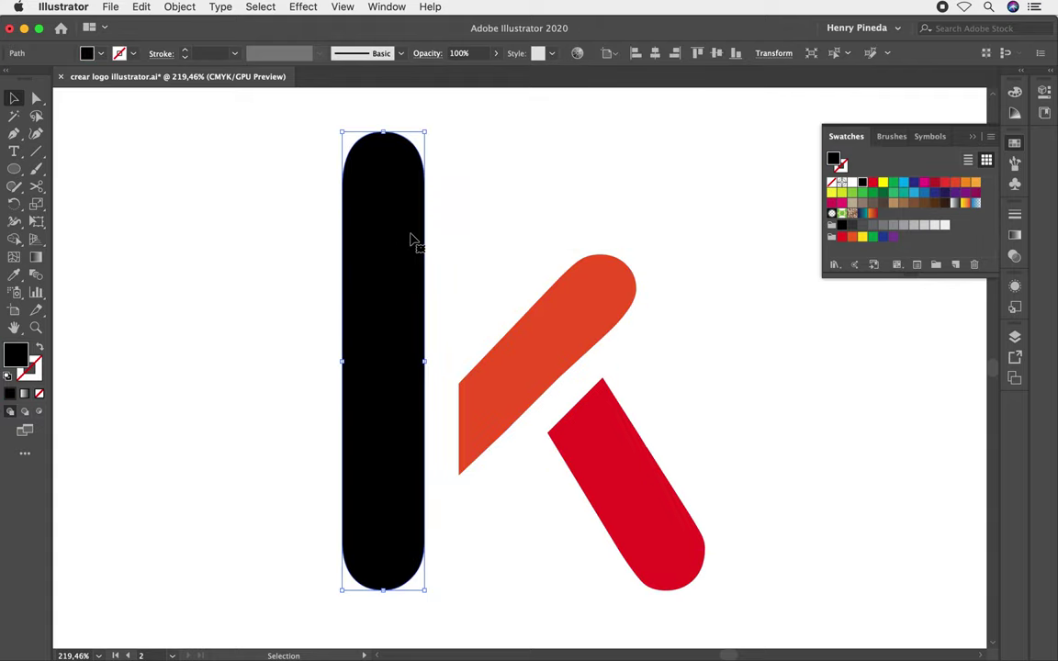
left_click(841, 191)
left_click(506, 212)
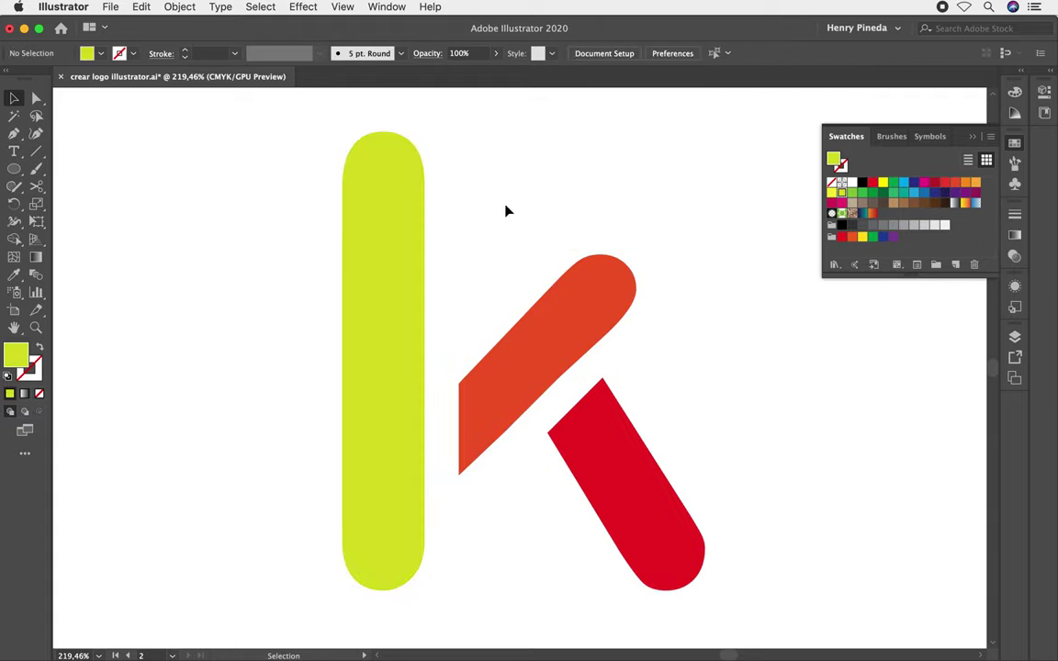
Duplicate the lime stem to the left and draw a vertical line down its middle
left_click_drag(397, 238, 266, 240)
left_click(312, 255)
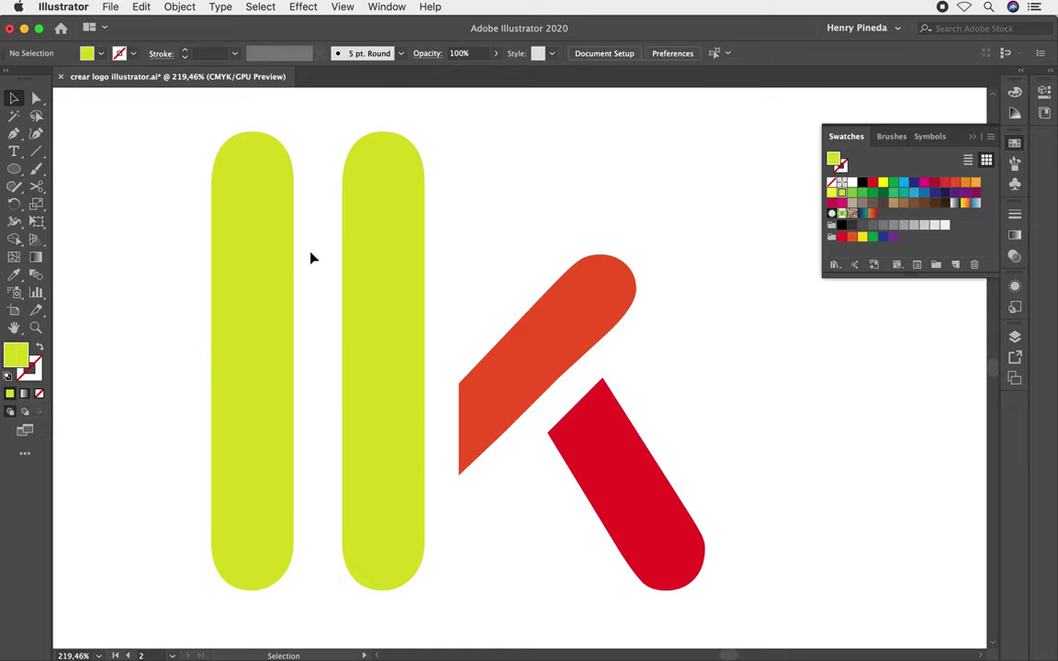
left_click(34, 152)
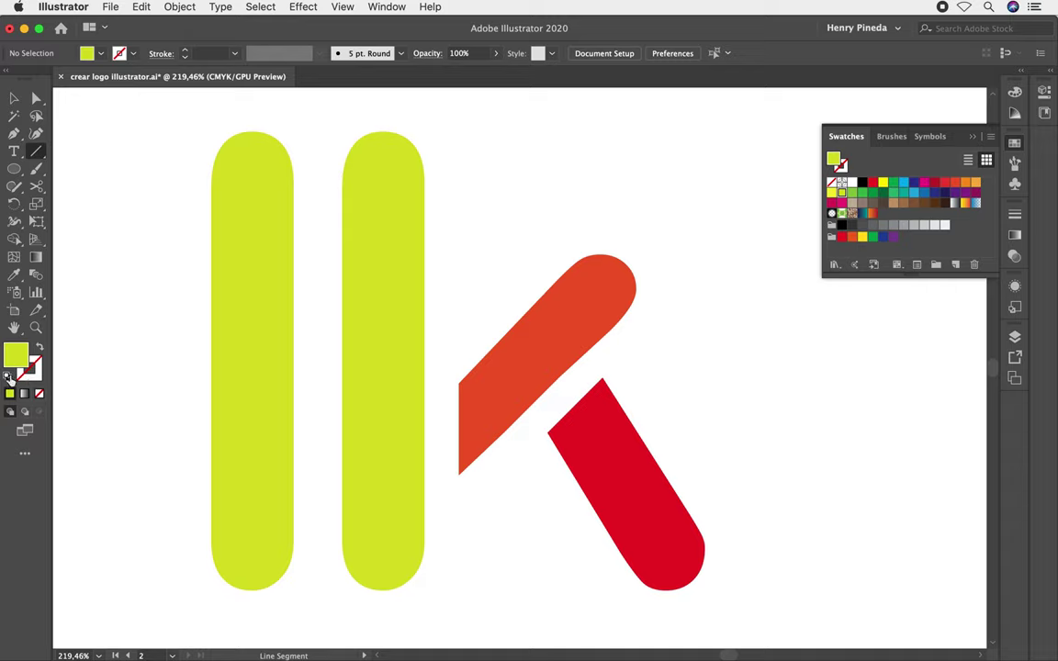
left_click(8, 376)
left_click_drag(252, 110, 252, 611)
Delete the copy's left half with Shape Builder and nudge the half-strip right
key("v")
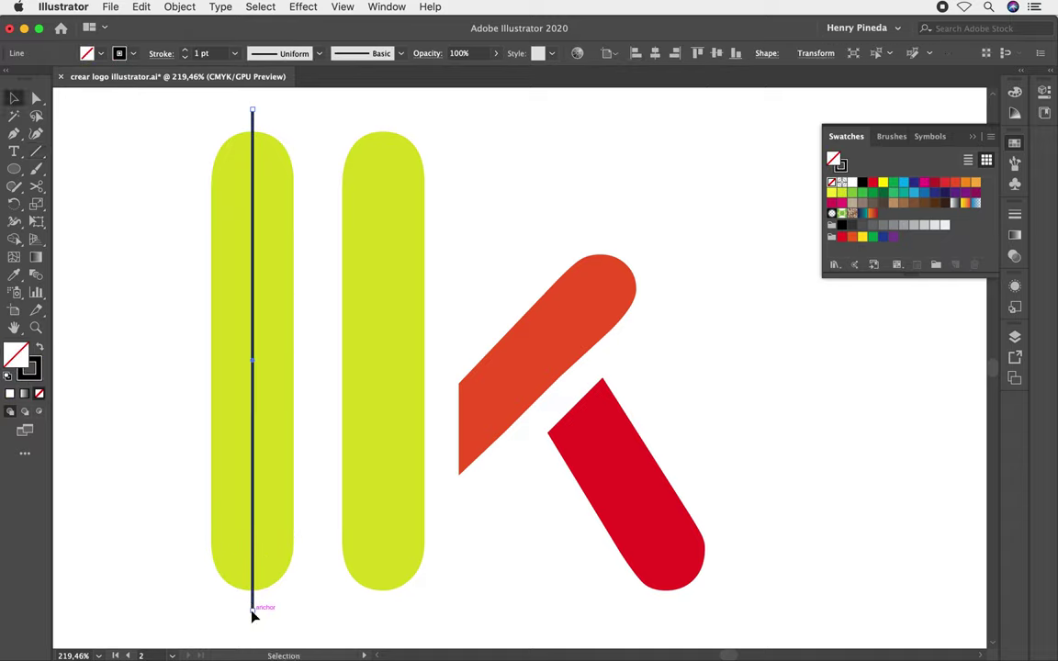
left_click_drag(168, 391, 314, 464)
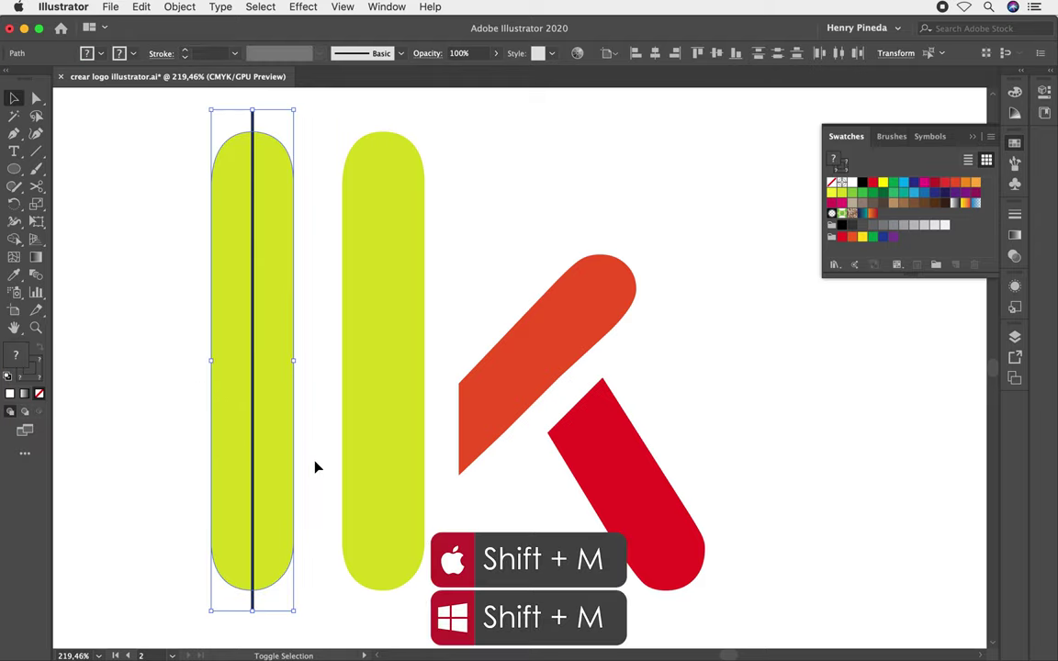
key("shift+m")
left_click(246, 364, "alt")
key("v")
left_click(311, 363)
left_click_drag(274, 366, 293, 370)
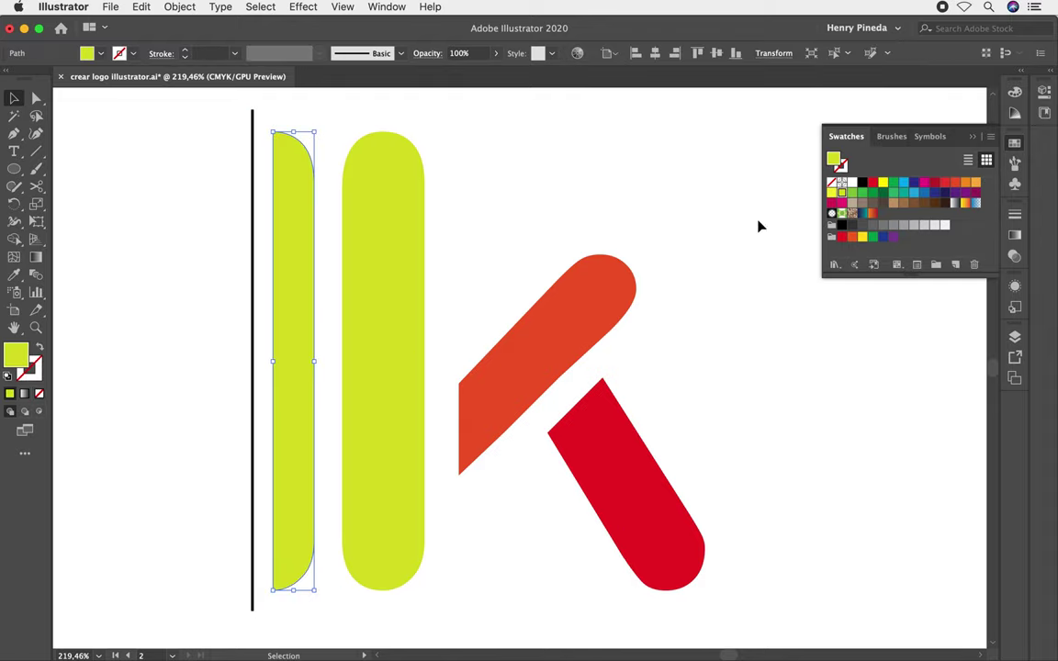
Give the half-strip a 90° white-to-black gradient, white stop 0% opacity, over the stem's right half
left_click(955, 204)
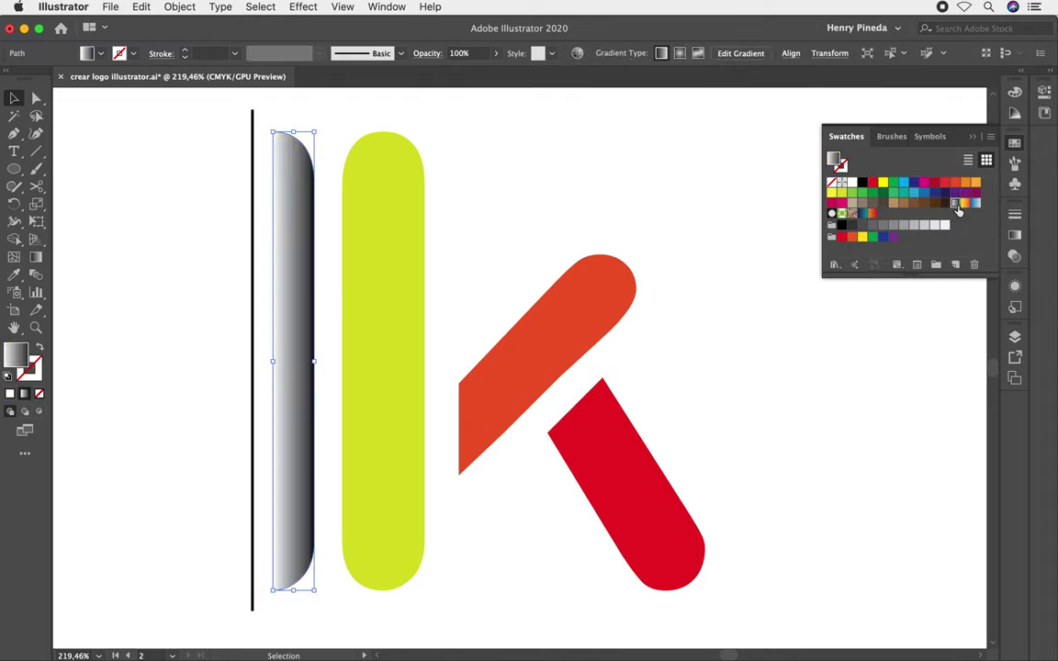
left_click(1015, 237)
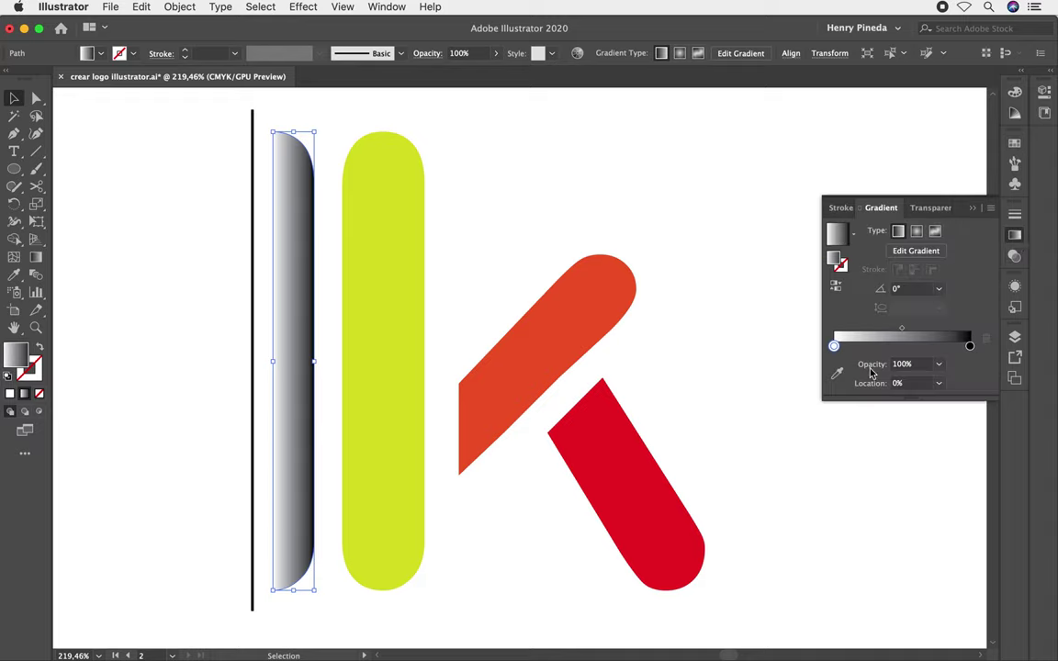
left_click(938, 367)
left_click(948, 373)
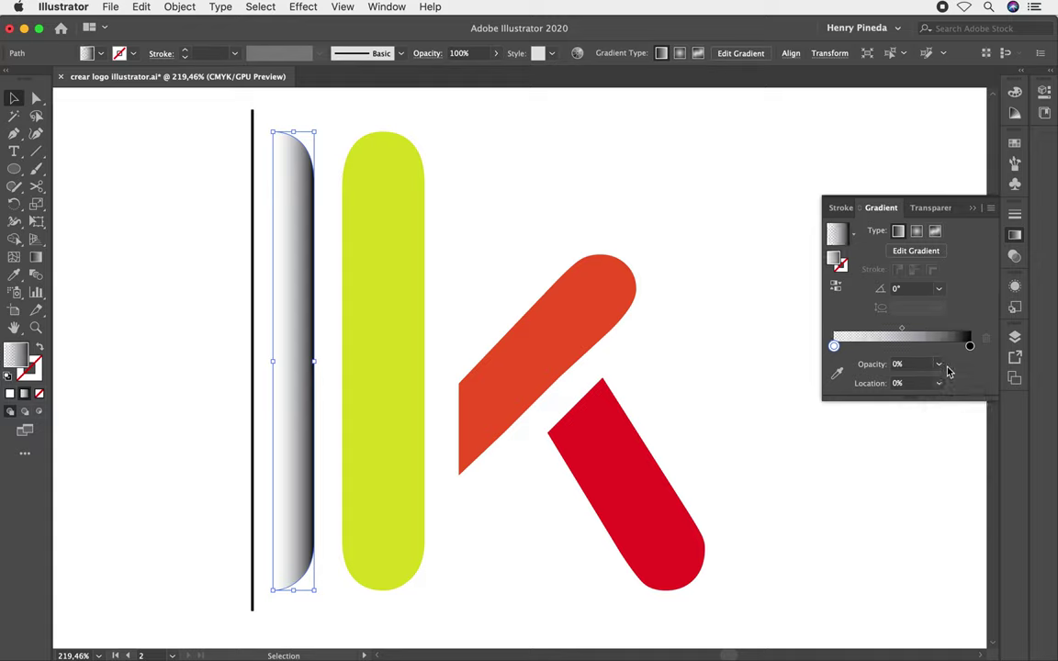
left_click(939, 290)
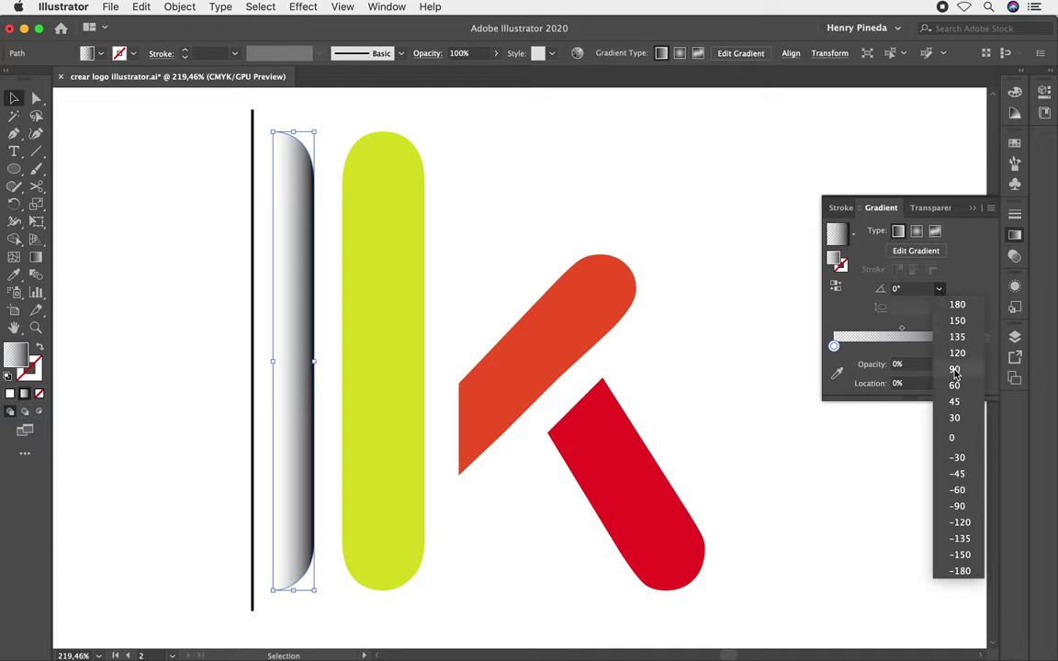
left_click(891, 358)
left_click_drag(294, 247, 395, 257)
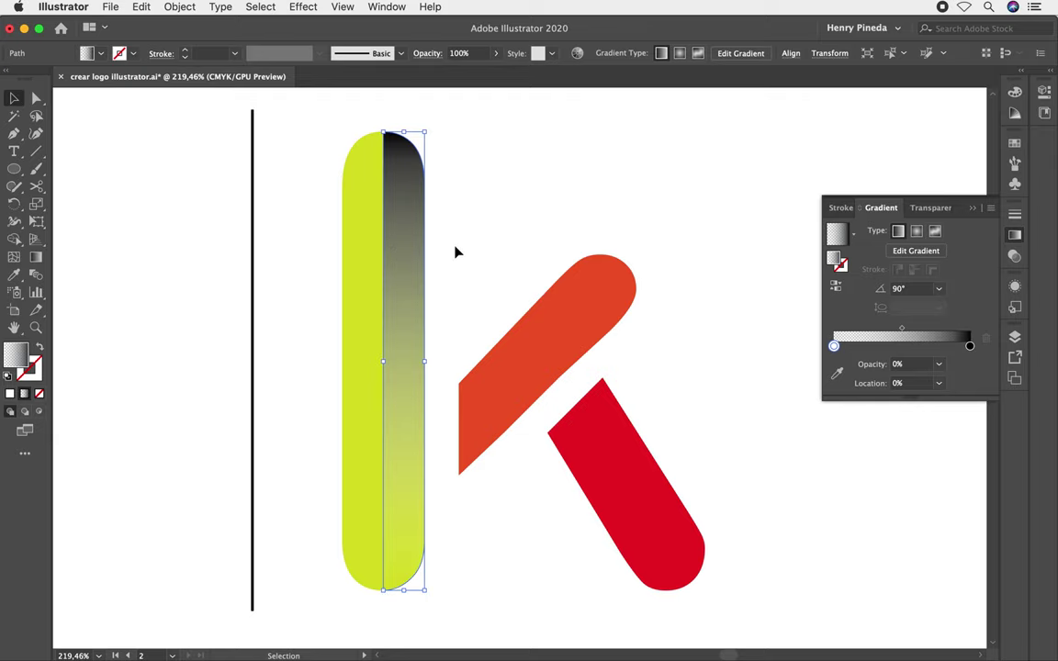
left_click(387, 6)
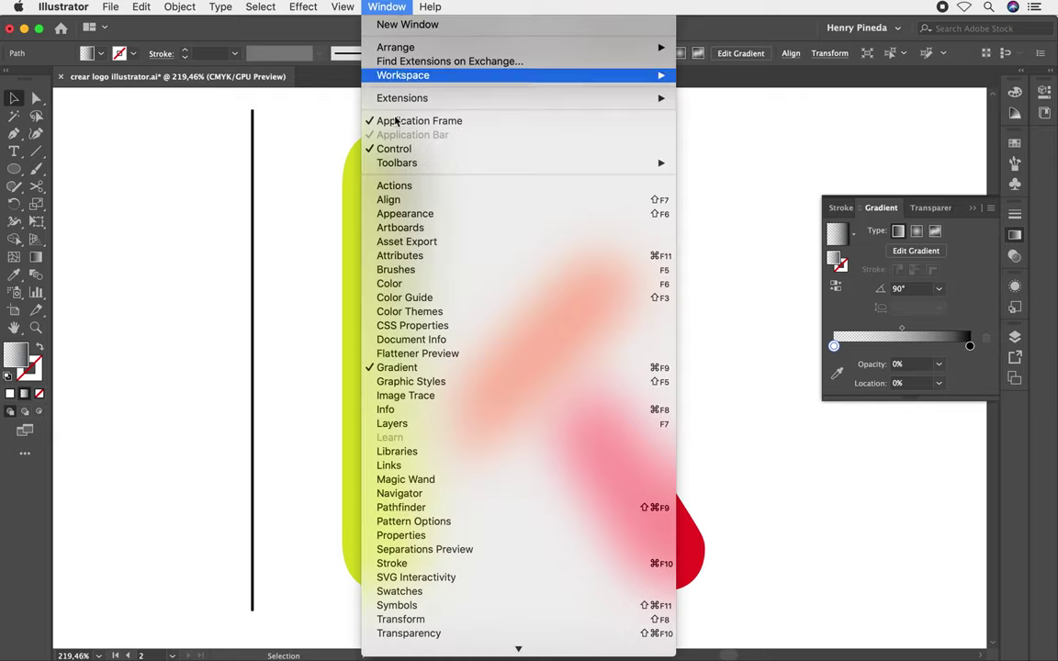
Set the shading strip's opacity to 40% in the Transparency panel
scroll(432, 137, "down", 5)
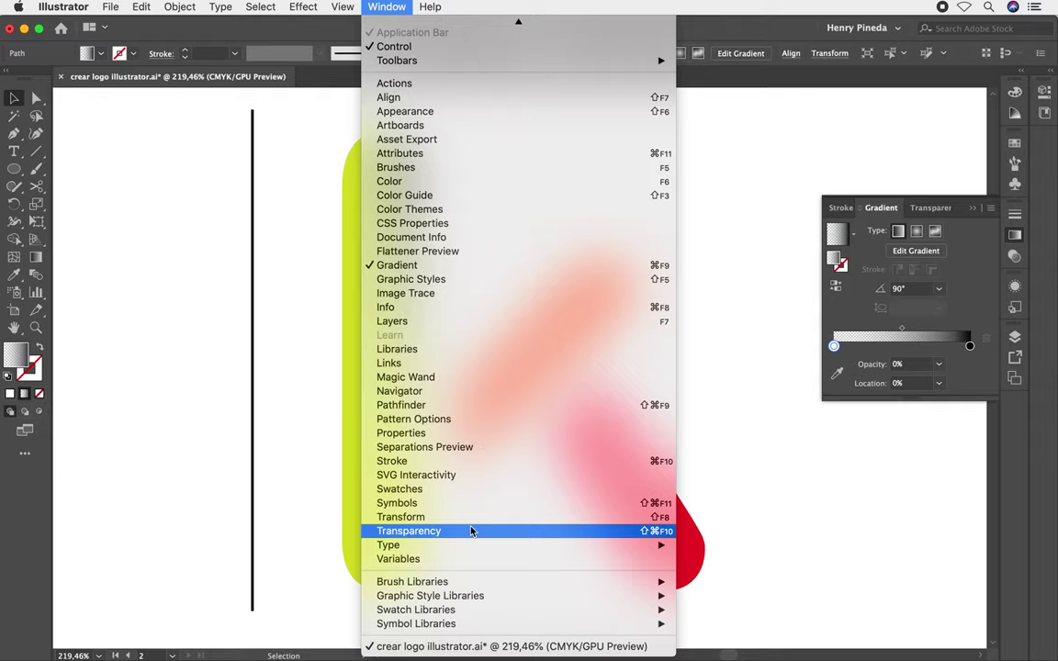
left_click(472, 531)
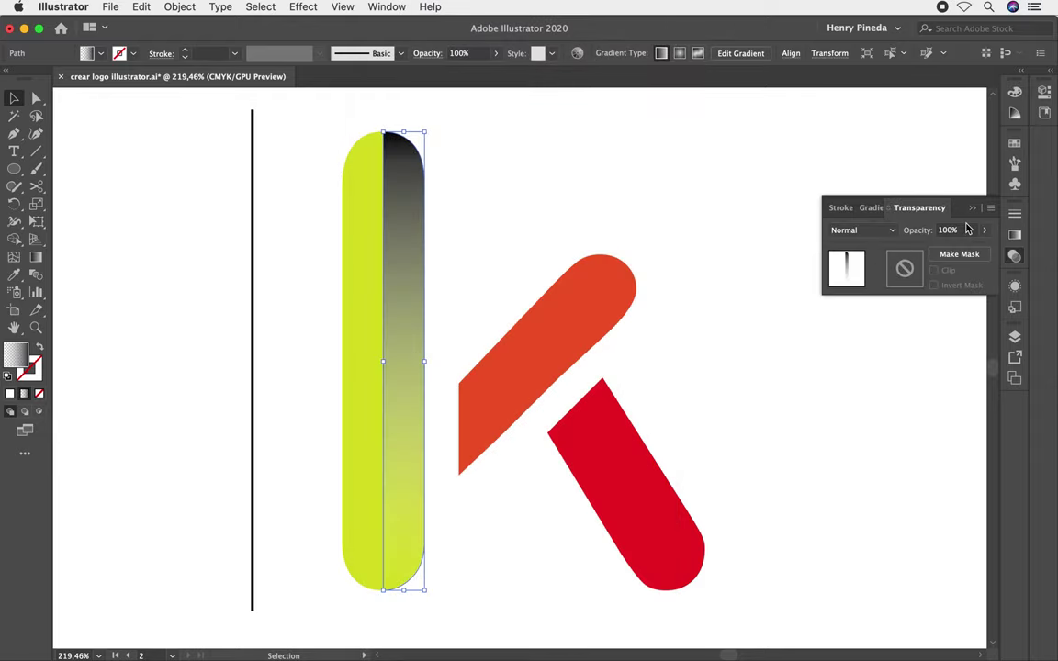
left_click(916, 231)
type("40")
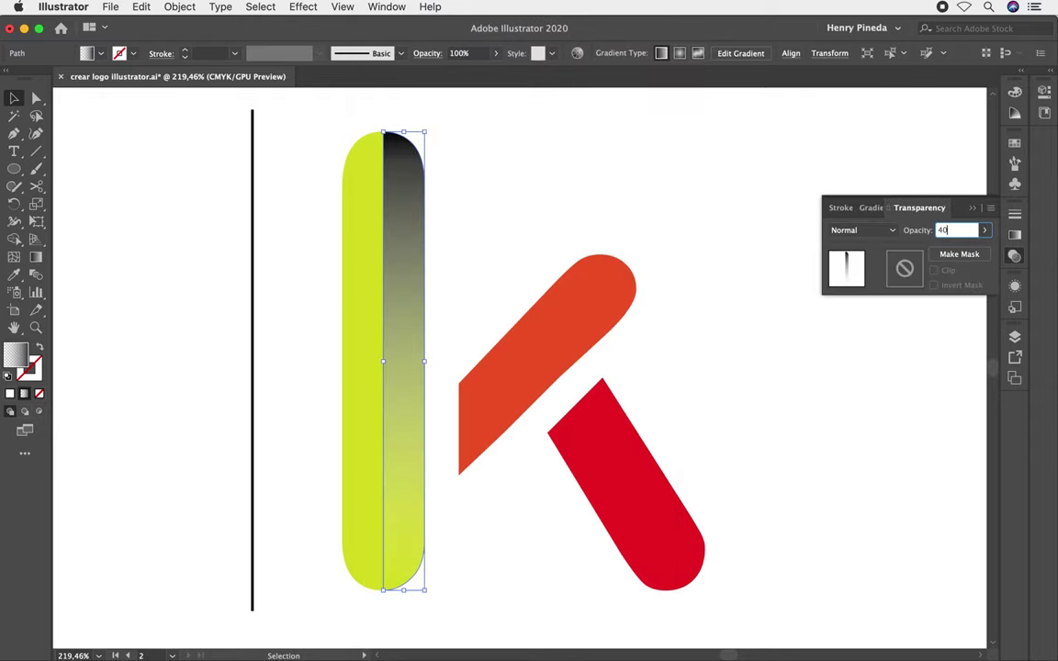
key("Return")
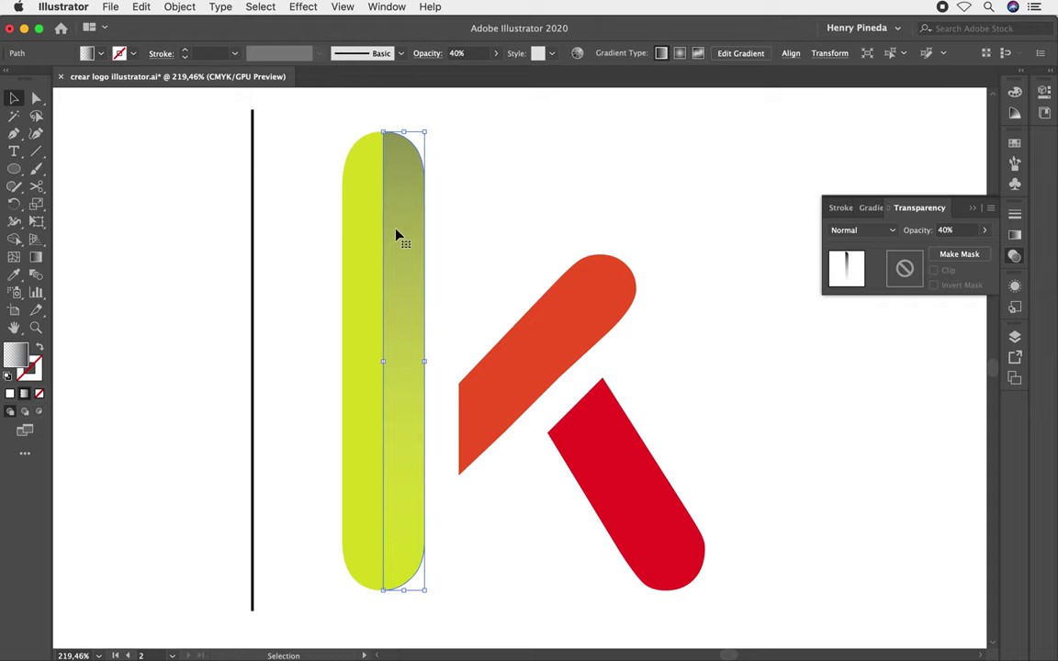
left_click(386, 6)
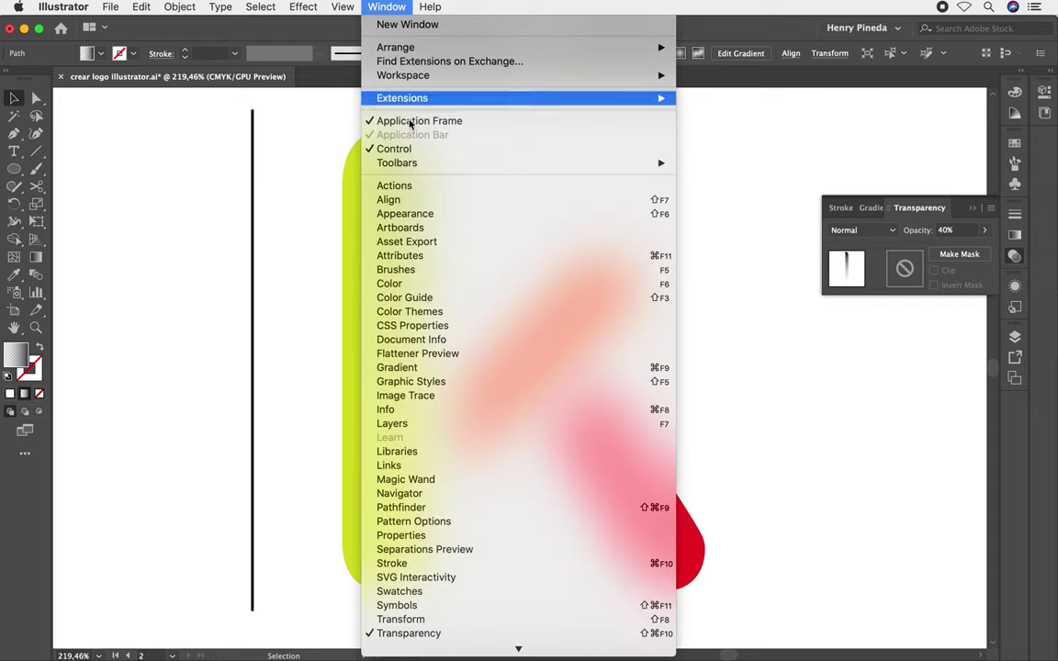
Drag the shading into Graphic Styles as a new style, then delete the black vertical line
left_click(431, 383)
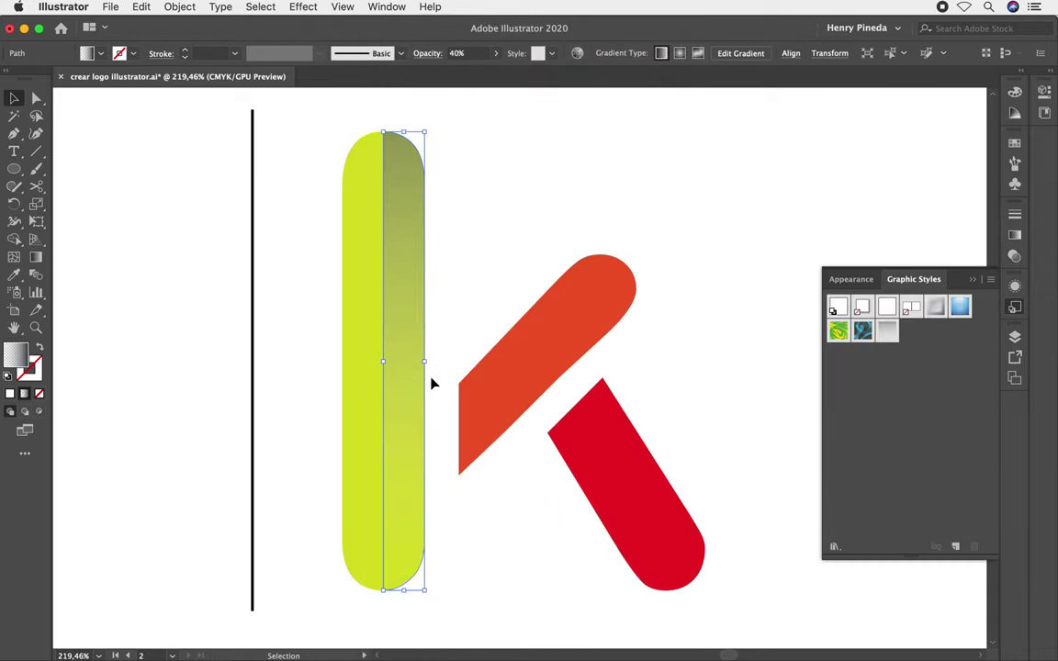
left_click_drag(402, 231, 938, 426)
left_click_drag(290, 281, 180, 393)
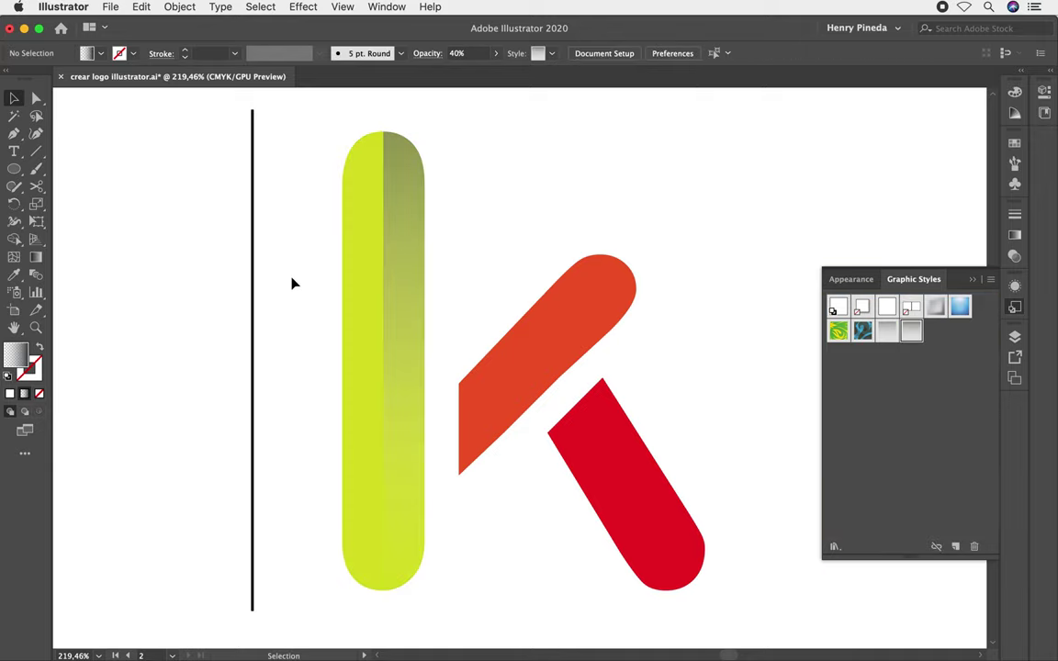
key("Delete")
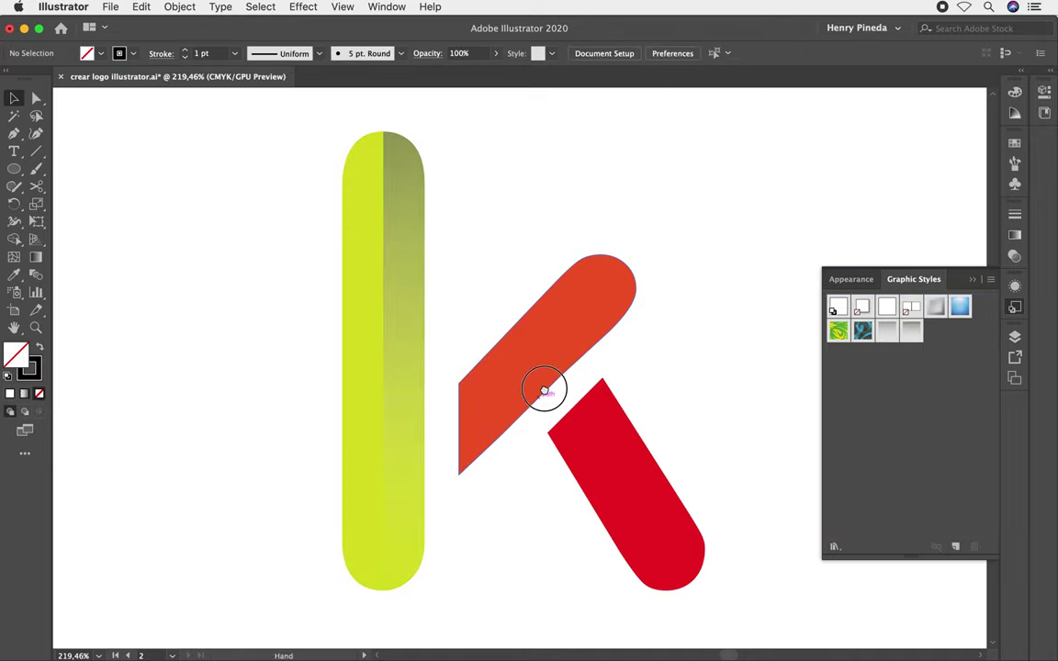
Duplicate the orange arm to the right and draw a line along its diagonal
left_click_drag(548, 385, 342, 397)
left_click_drag(349, 353, 638, 354)
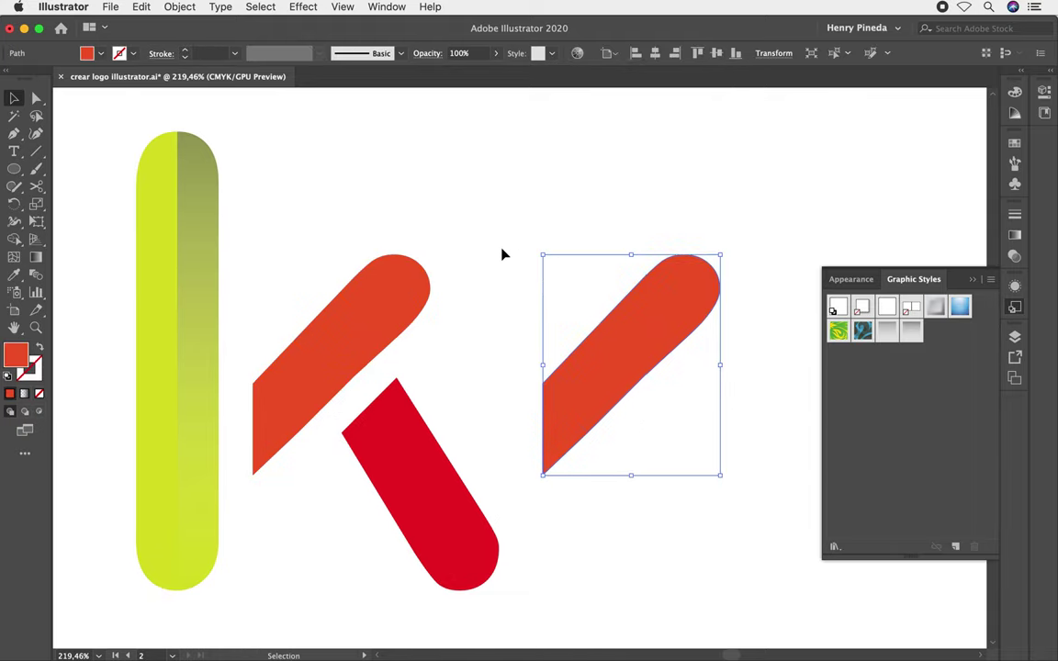
left_click(501, 248)
left_click(36, 151)
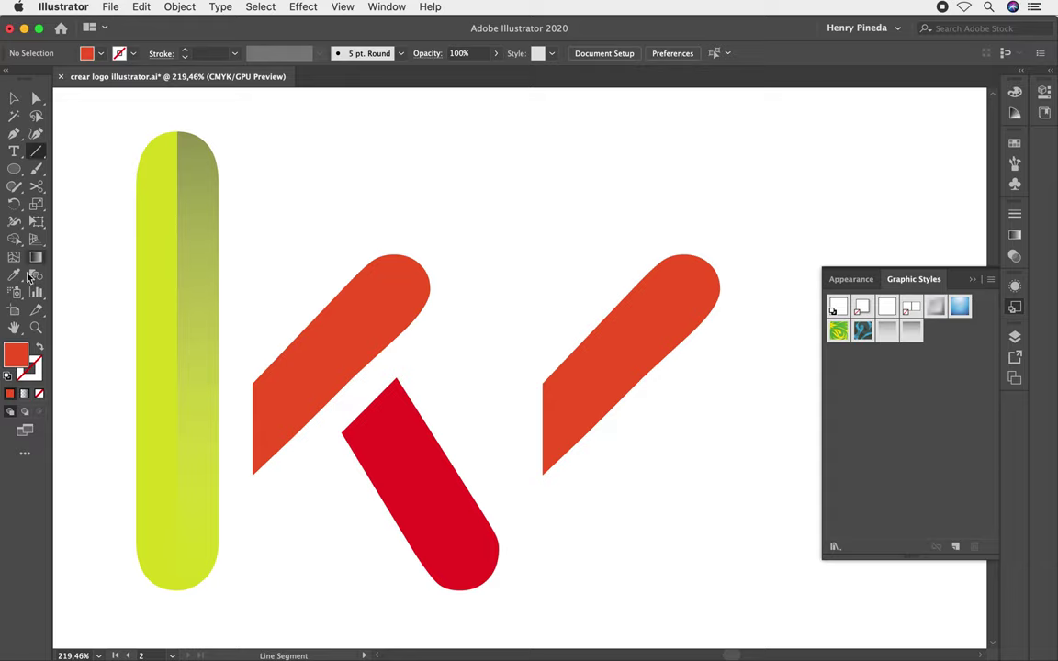
left_click(10, 375)
left_click_drag(542, 474, 755, 272)
Extend the line past both ends of the arm copy and align it along its middle
key("a")
left_click(713, 354)
left_click_drag(542, 473, 505, 512)
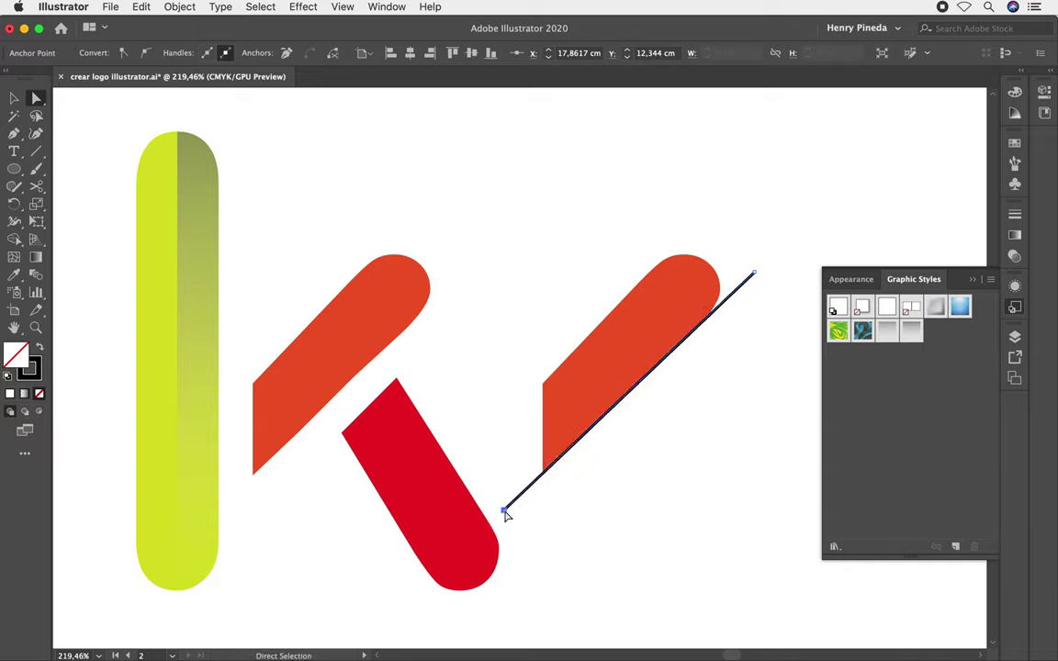
key("v")
left_click(567, 500)
left_click_drag(537, 487, 525, 456)
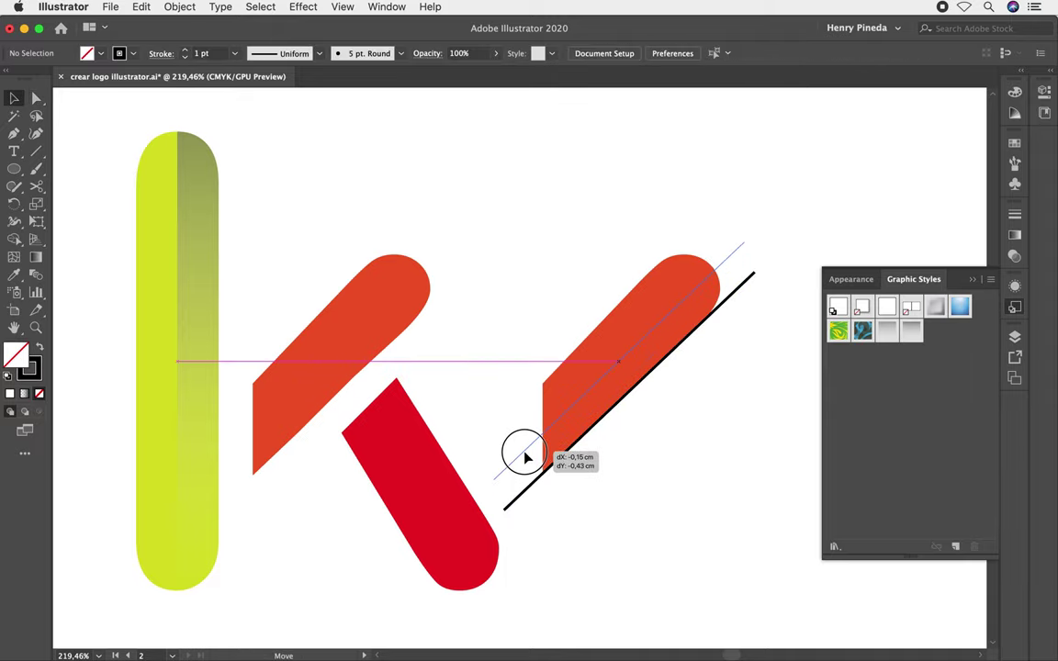
left_click_drag(525, 456, 522, 452)
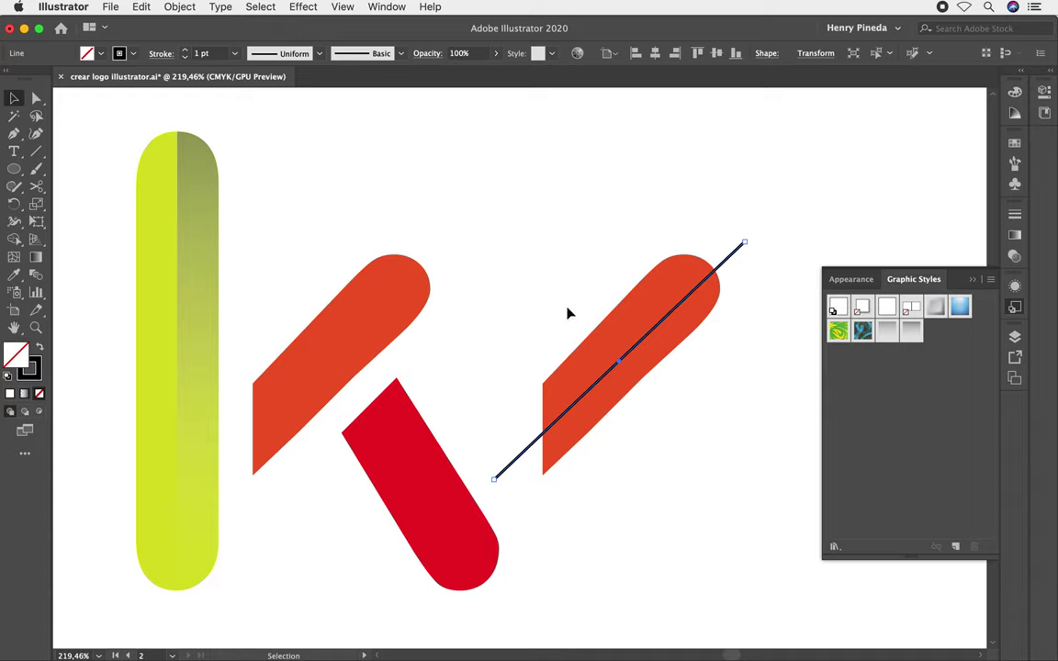
Remove the arm copy's lower half with Shape Builder and move the upper half aside
left_click_drag(533, 281, 673, 458)
key("shift+m")
left_click(625, 413, "alt")
key("v")
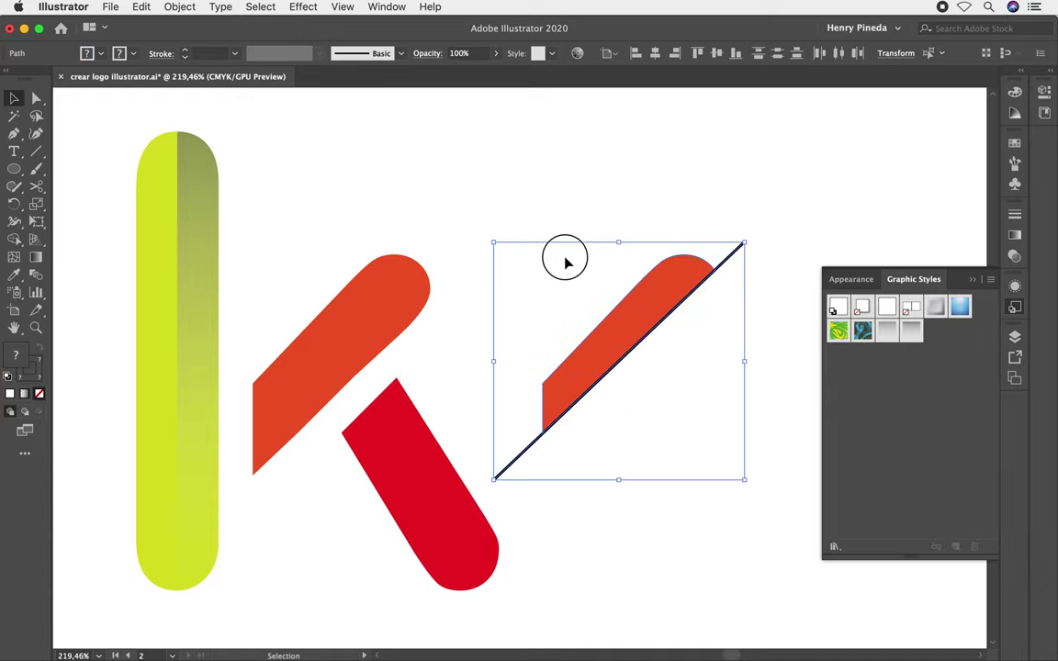
left_click(565, 263)
left_click_drag(630, 309, 568, 309)
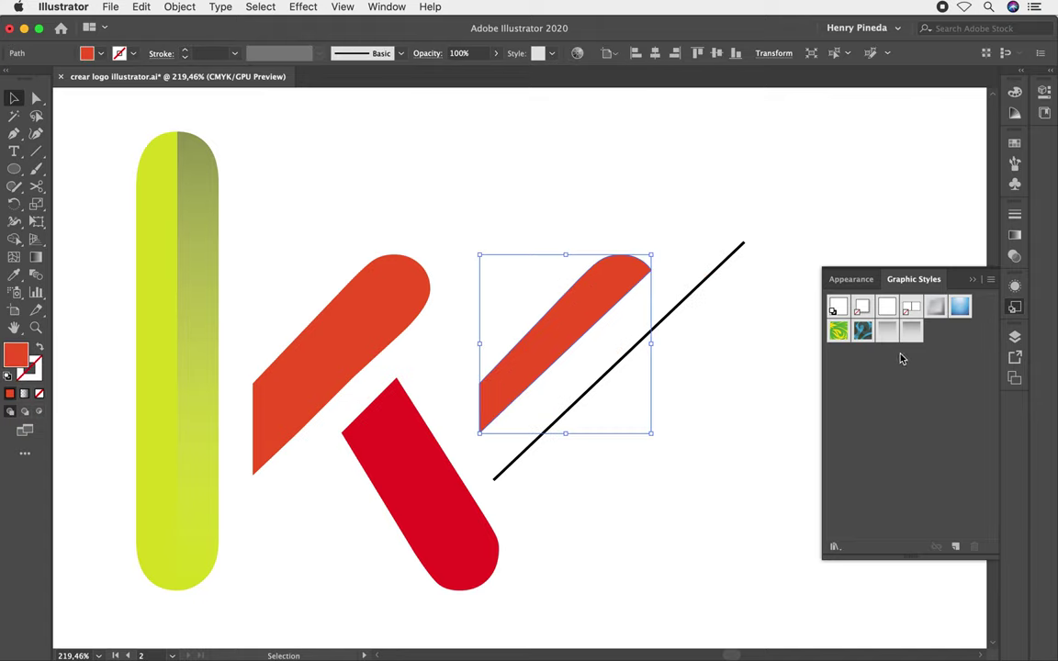
Apply the gradient graphic style to the half-arm, lay it on the orange arm, delete the line
left_click(911, 331)
mouse_move(613, 285)
left_mouse_down()
mouse_move(376, 284)
mouse_move(384, 282)
left_mouse_up()
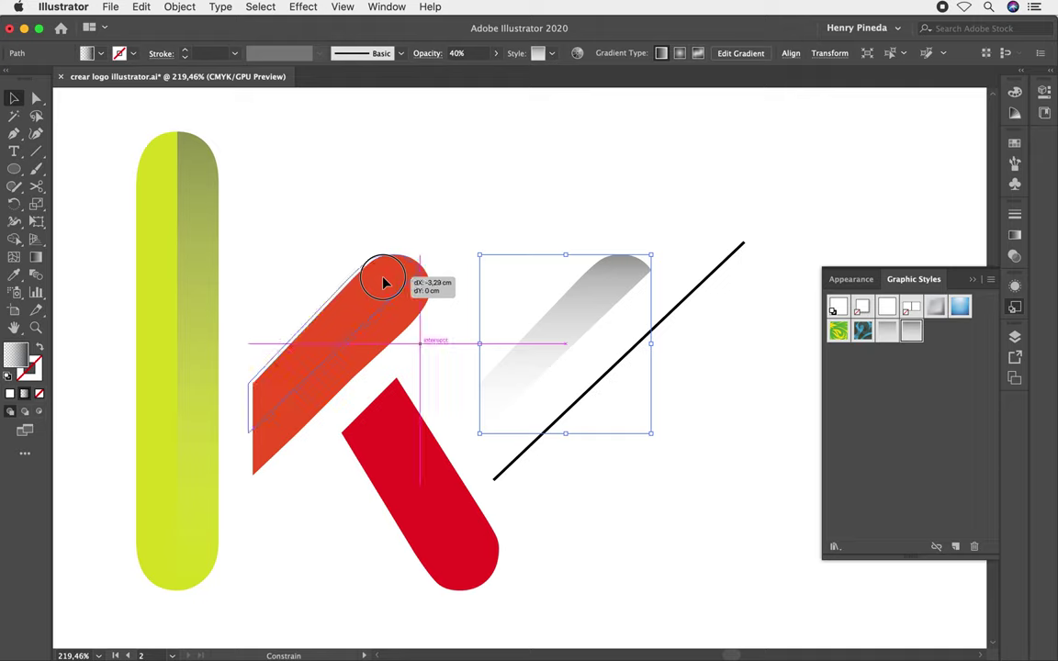
left_click_drag(385, 283, 385, 279)
left_click(676, 307)
key("Delete")
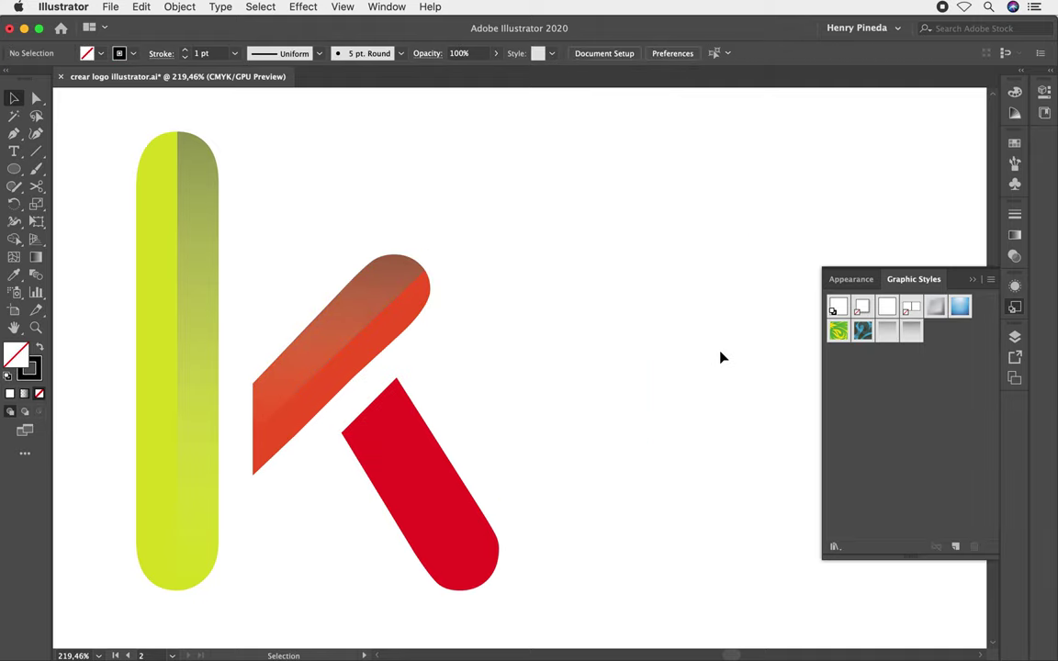
Duplicate the red leg to the right and draw a line down from its top corner
left_click_drag(406, 484, 603, 479, "alt")
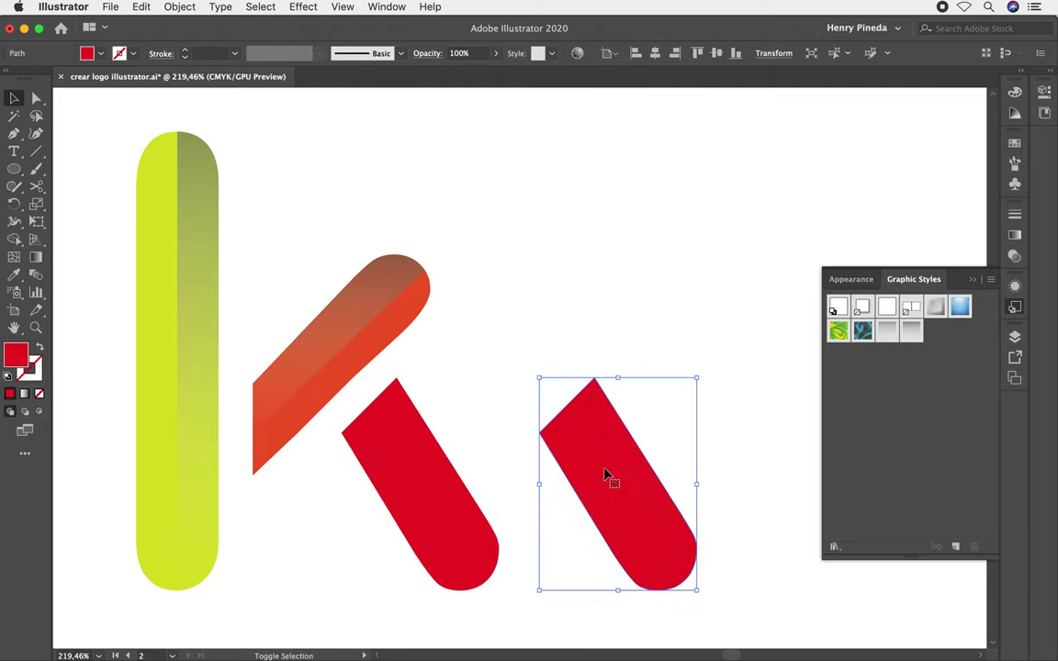
left_click(39, 149)
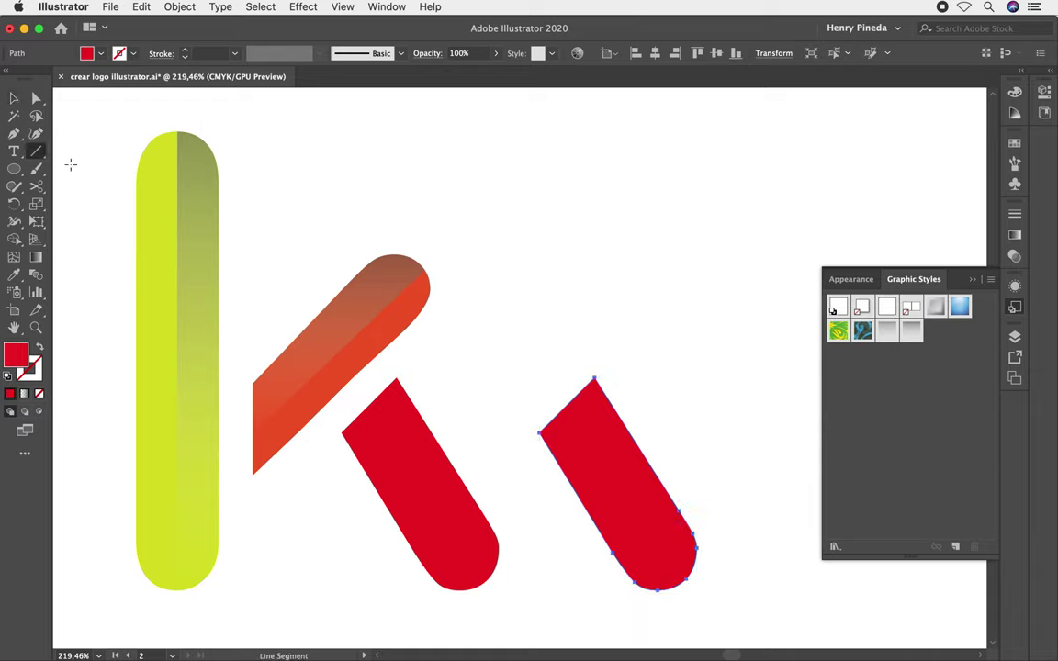
left_click(78, 349, "super")
left_click(9, 376)
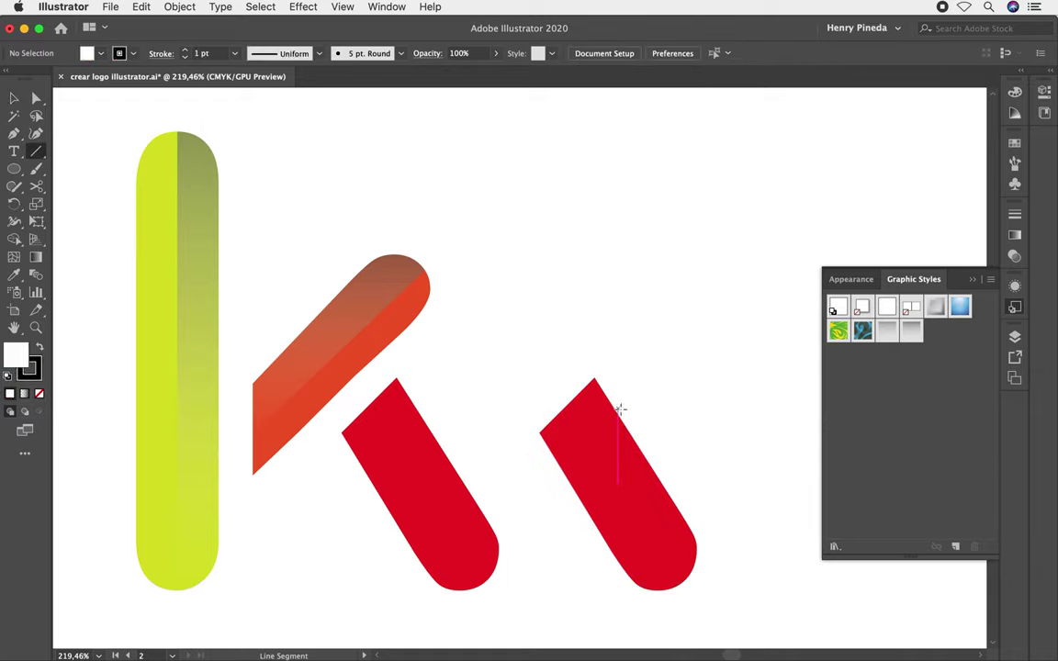
left_click_drag(595, 379, 681, 514)
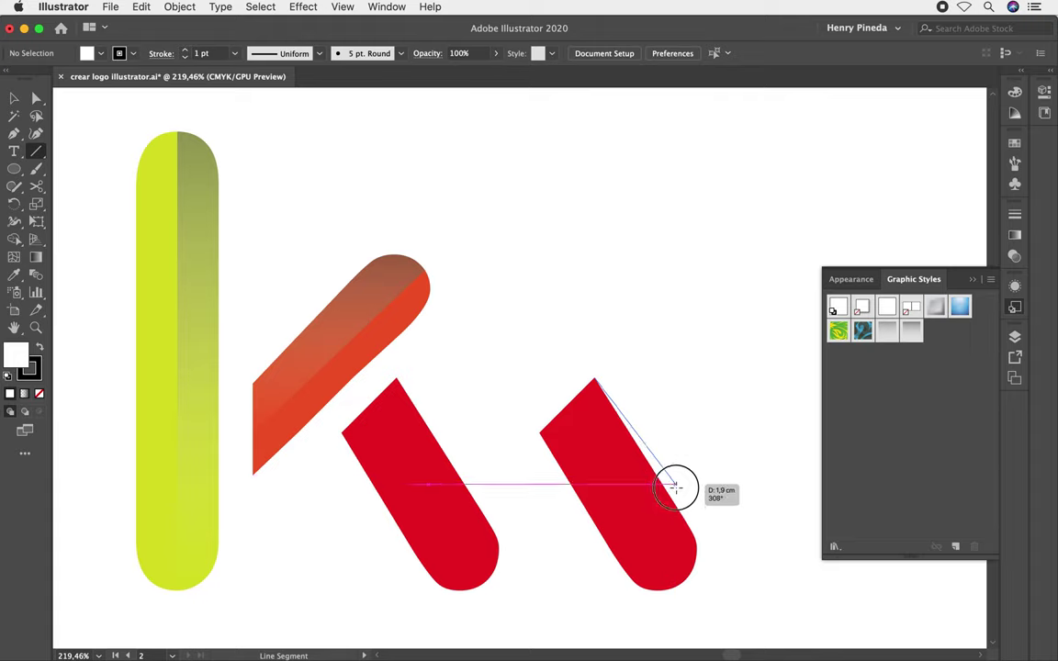
Extend the cutting line beyond both ends of the red copy and position it across the middle
key("a")
left_click(668, 394)
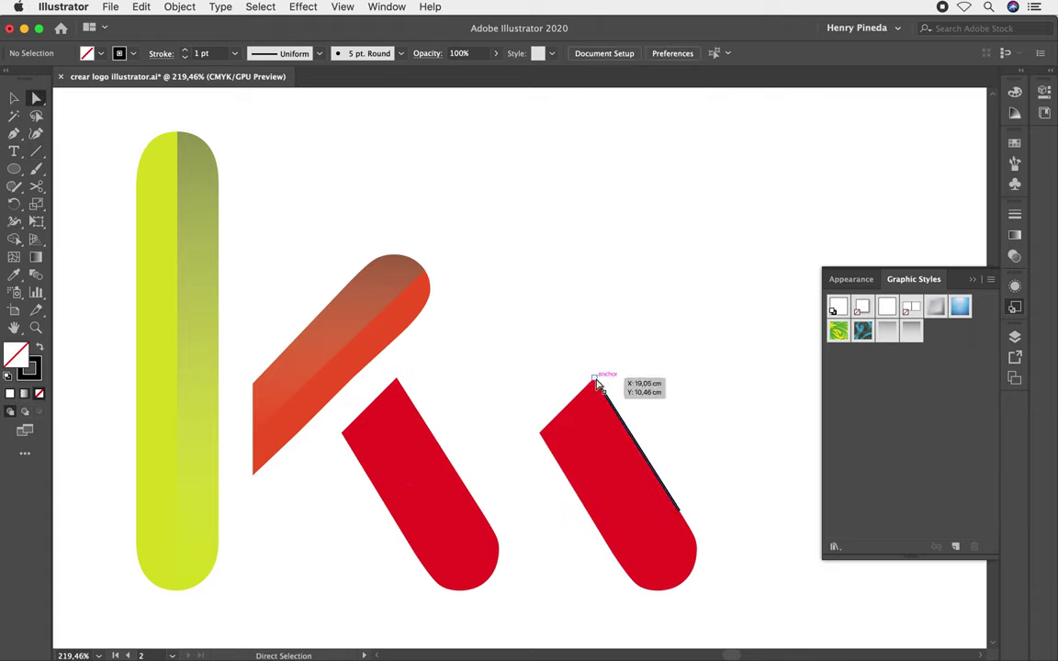
left_click_drag(594, 379, 576, 350)
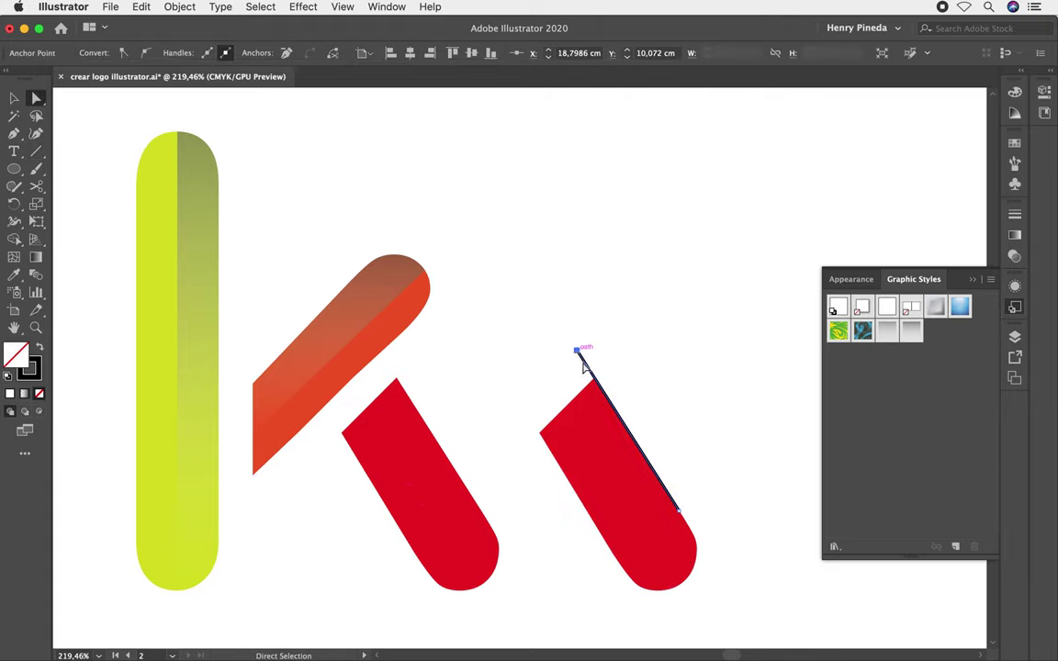
left_click_drag(677, 511, 716, 568)
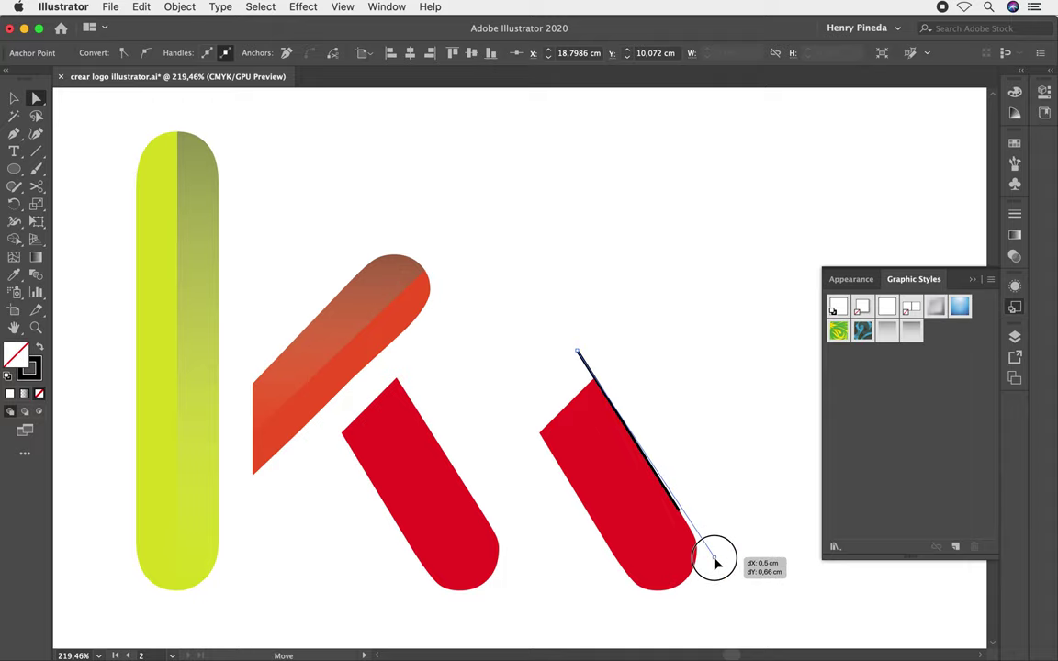
key("v")
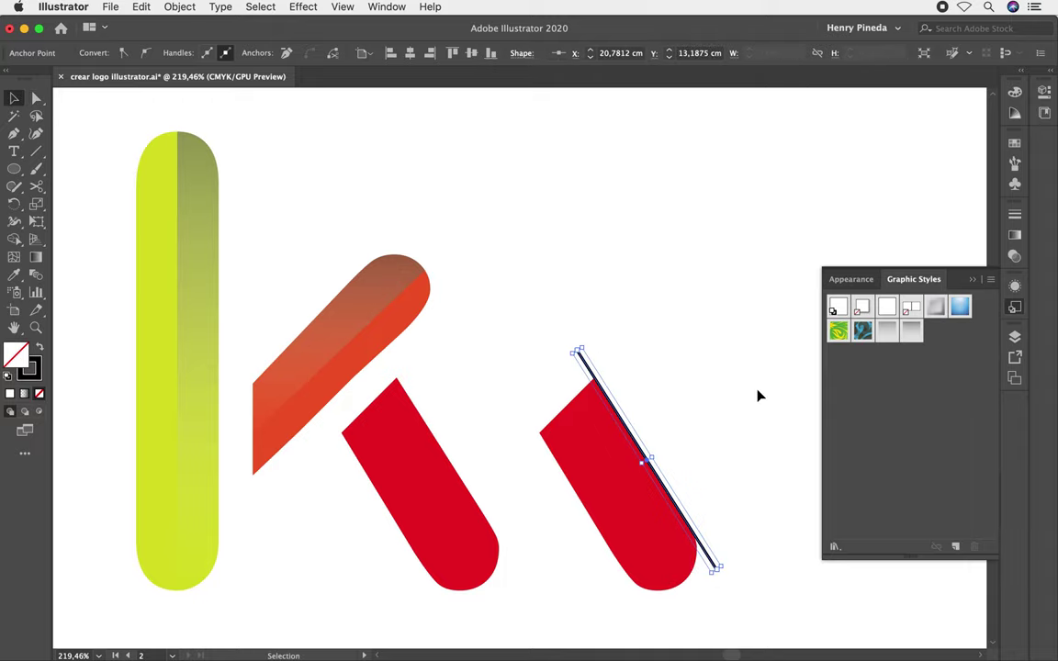
left_click(580, 493, "shift")
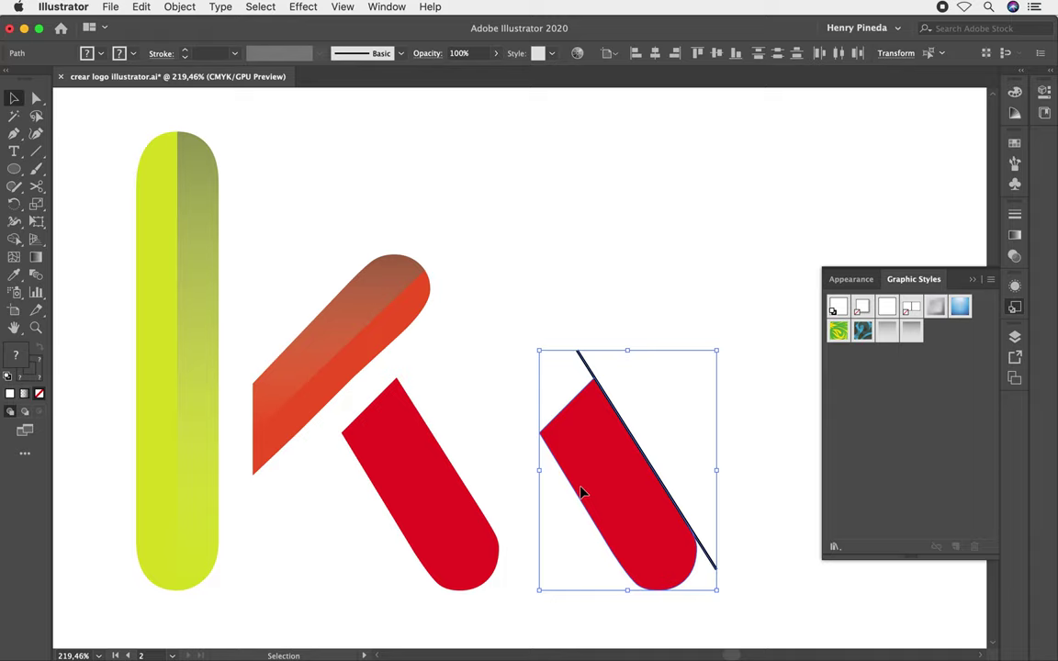
left_click(683, 416)
left_click_drag(585, 359, 558, 390)
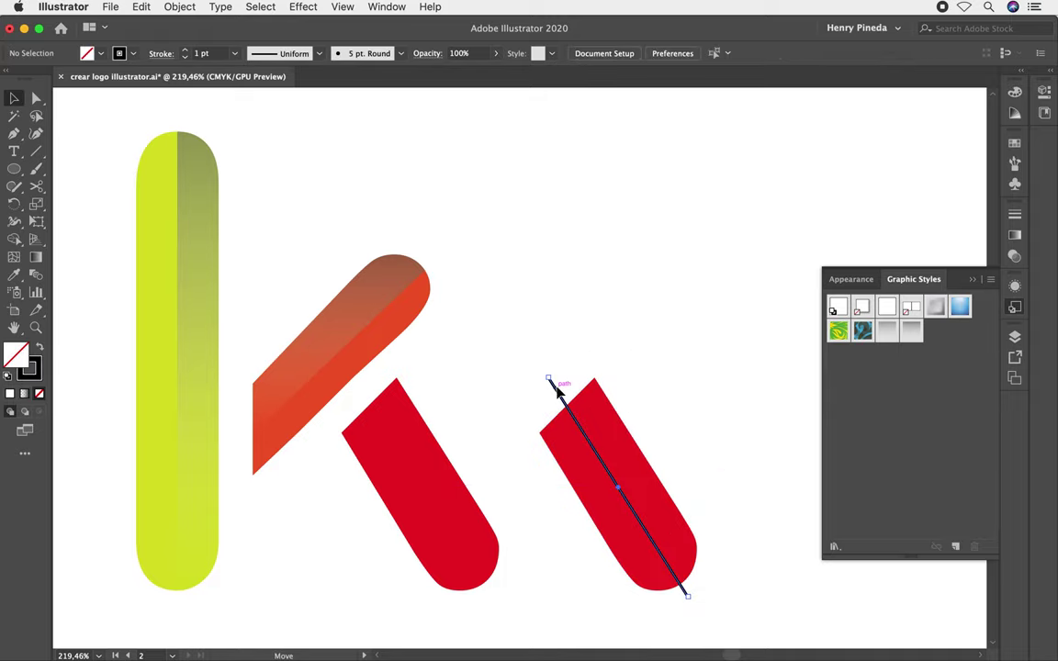
Remove half the red copy with Shape Builder and slide the strip onto the red leg
left_click_drag(690, 382, 543, 508)
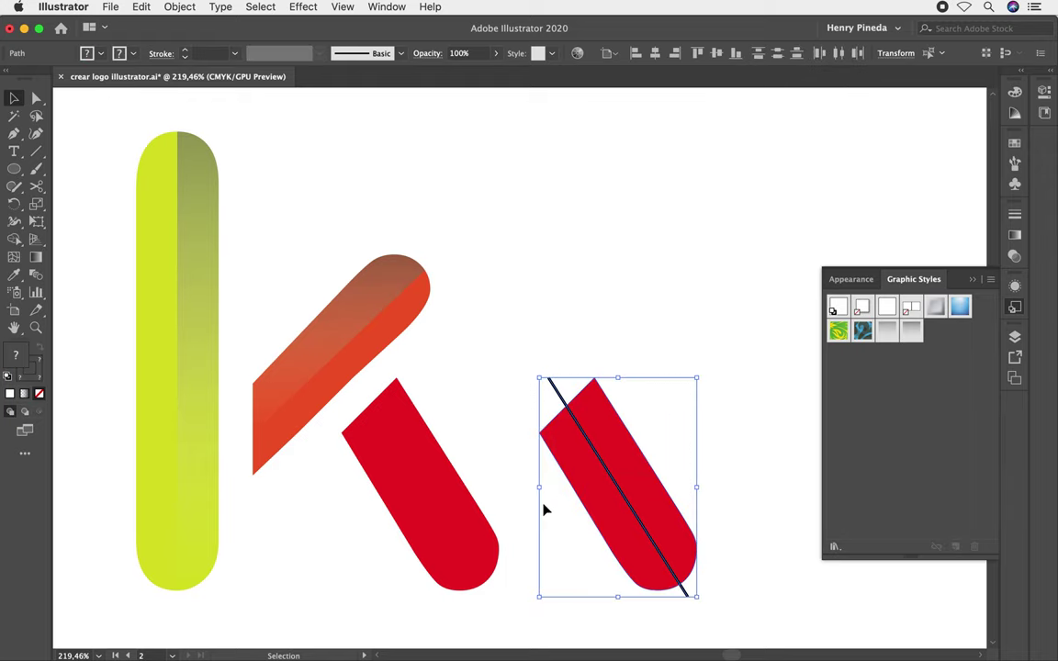
key("shift+m")
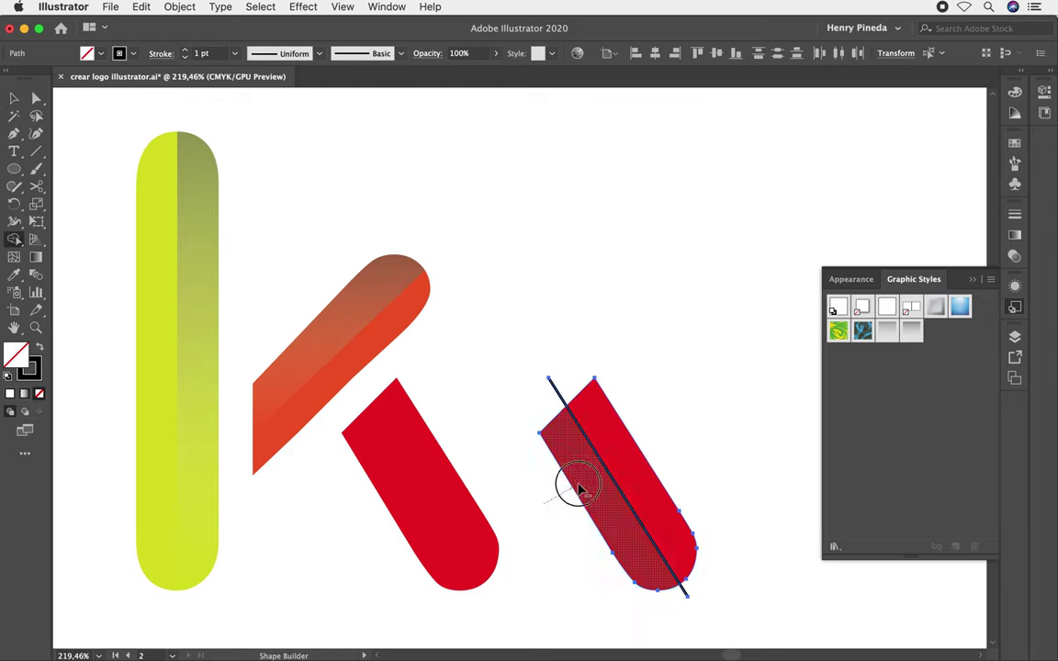
left_click(584, 485, "alt")
key("v")
left_click(677, 430)
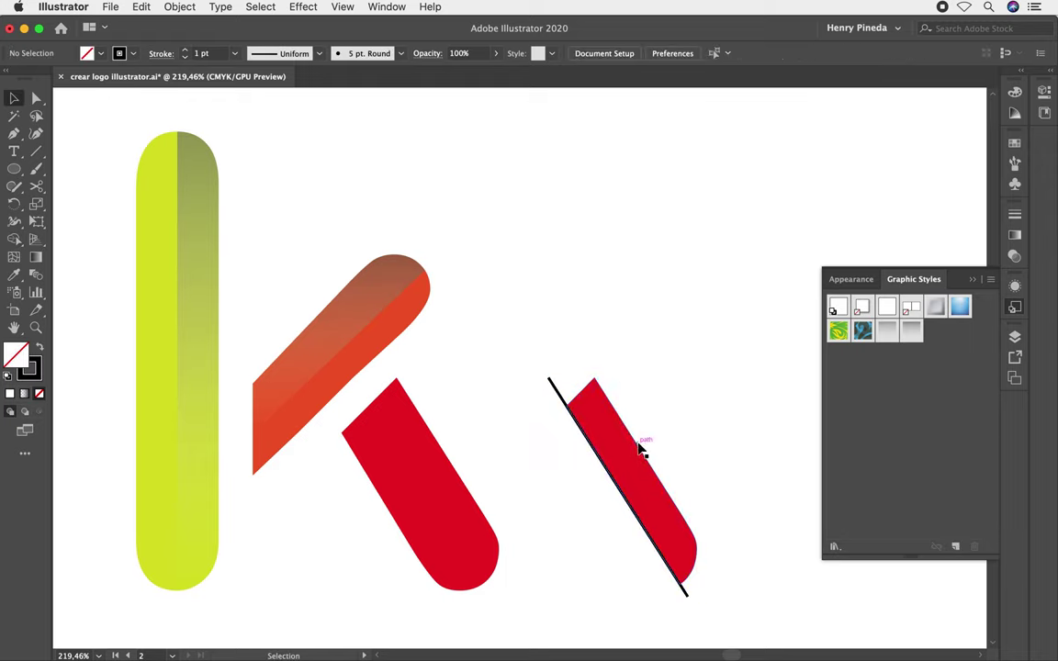
left_click_drag(638, 454, 442, 454)
Apply the gradient graphic style to the red strip, delete the cutting line, and group the leg pieces
left_click(907, 333)
left_click_drag(720, 428, 601, 507)
key("Delete")
left_click_drag(567, 420, 390, 577)
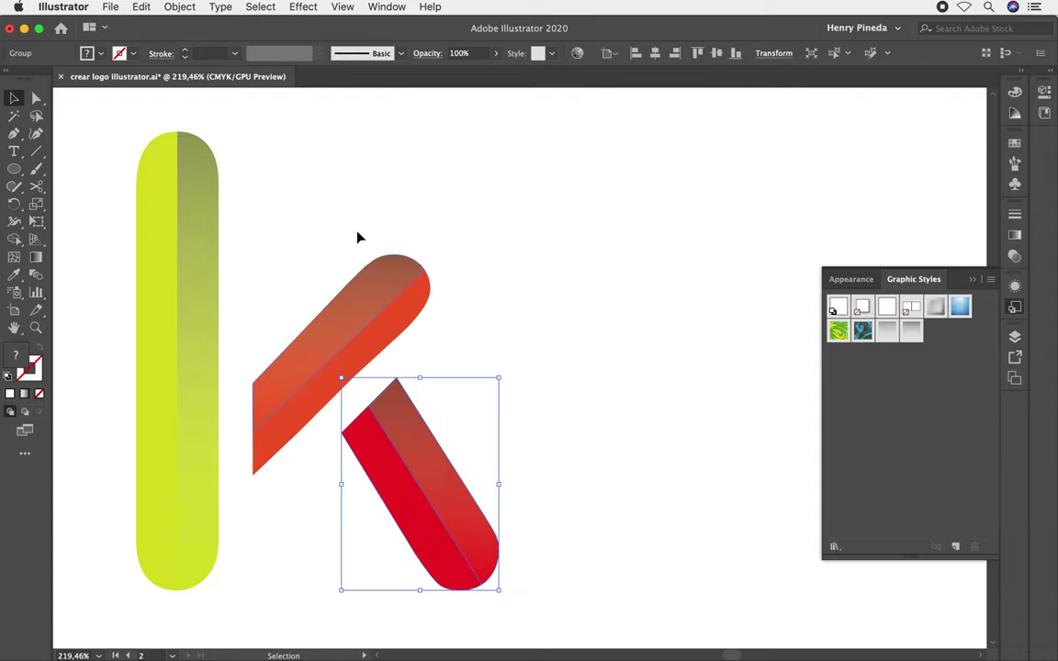
left_click_drag(361, 236, 447, 308)
key("super+g")
Move the orange arm and red leg left against the stem, then zoom out on the k
left_click(133, 275)
left_click_drag(359, 302, 306, 306)
left_click_drag(413, 417, 342, 446)
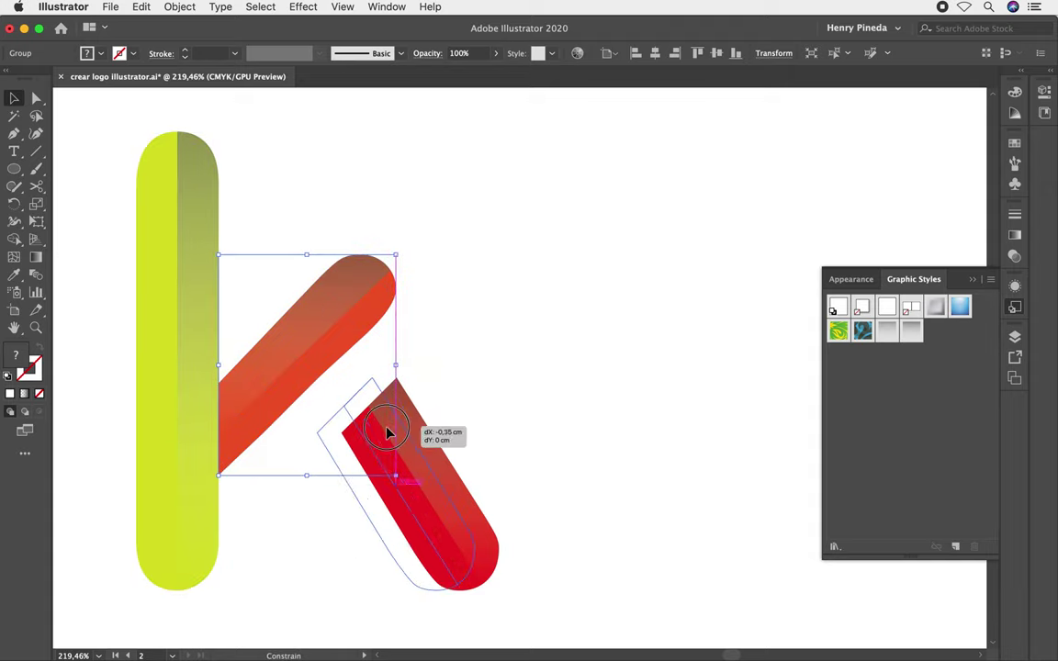
left_click(518, 410)
key("z")
left_click(507, 406, "alt")
Draw a 10 cm × 10 cm circle with default fill and stroke colours
left_click_drag(516, 414, 551, 393)
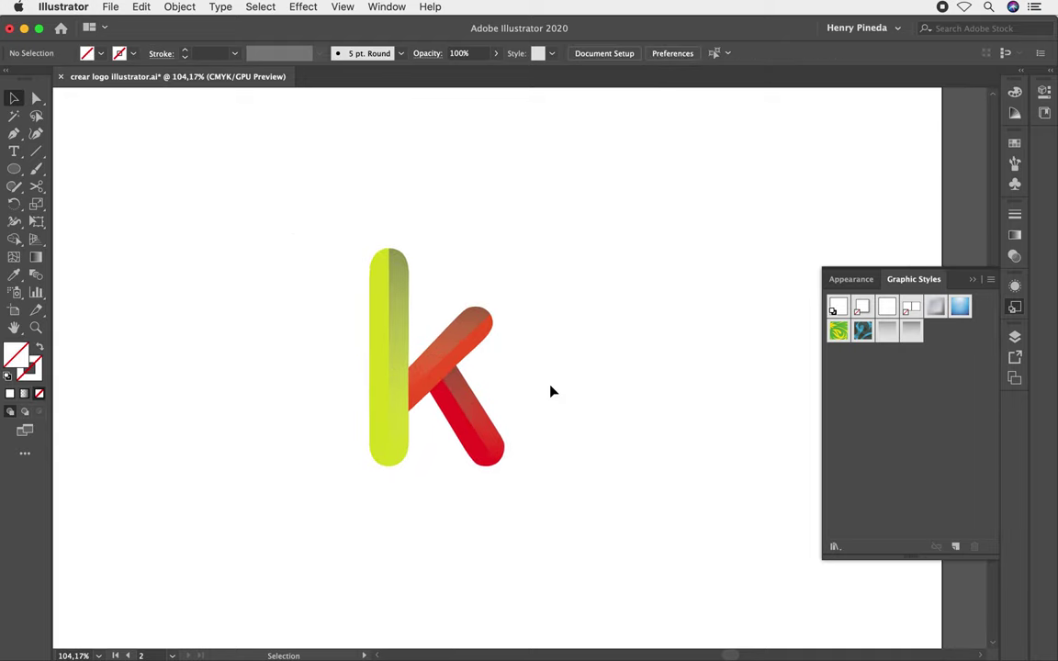
left_click(972, 278)
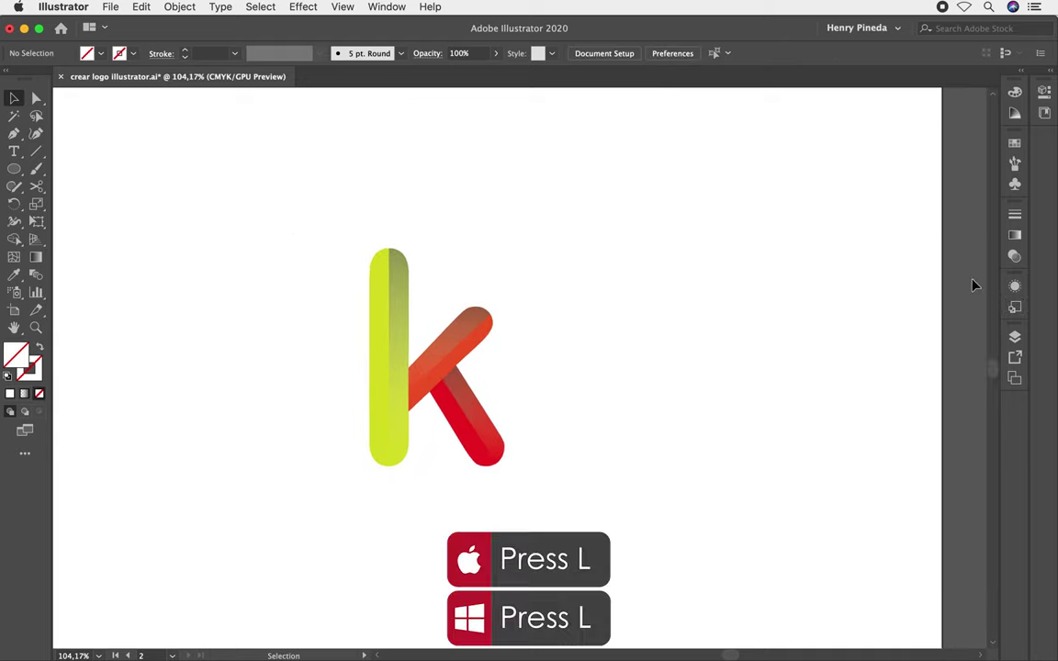
key("l")
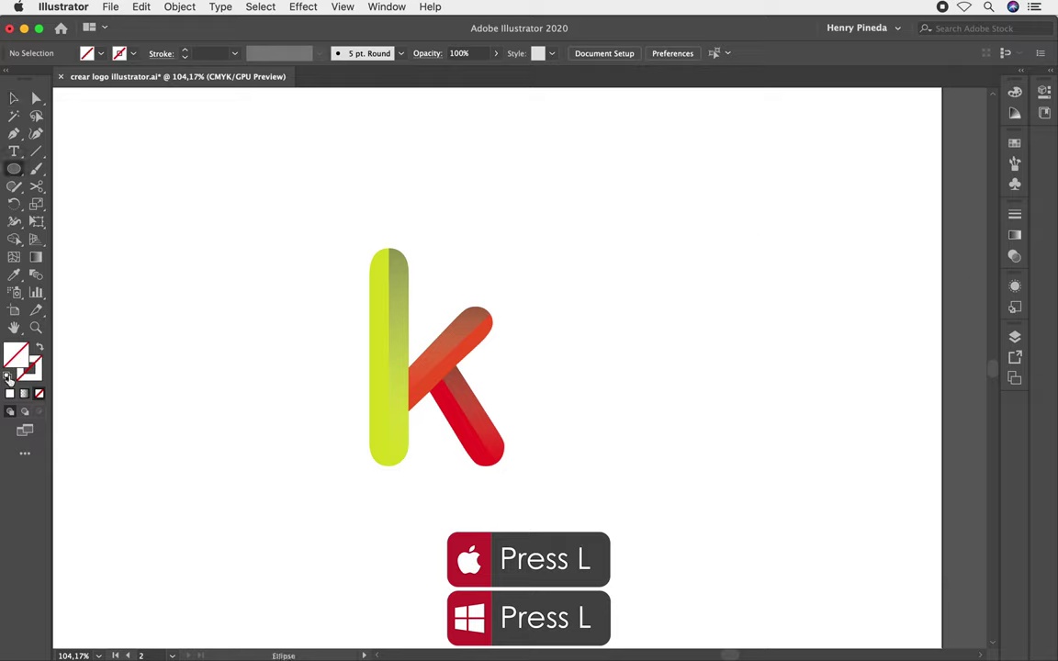
left_click(9, 376)
left_click(356, 347)
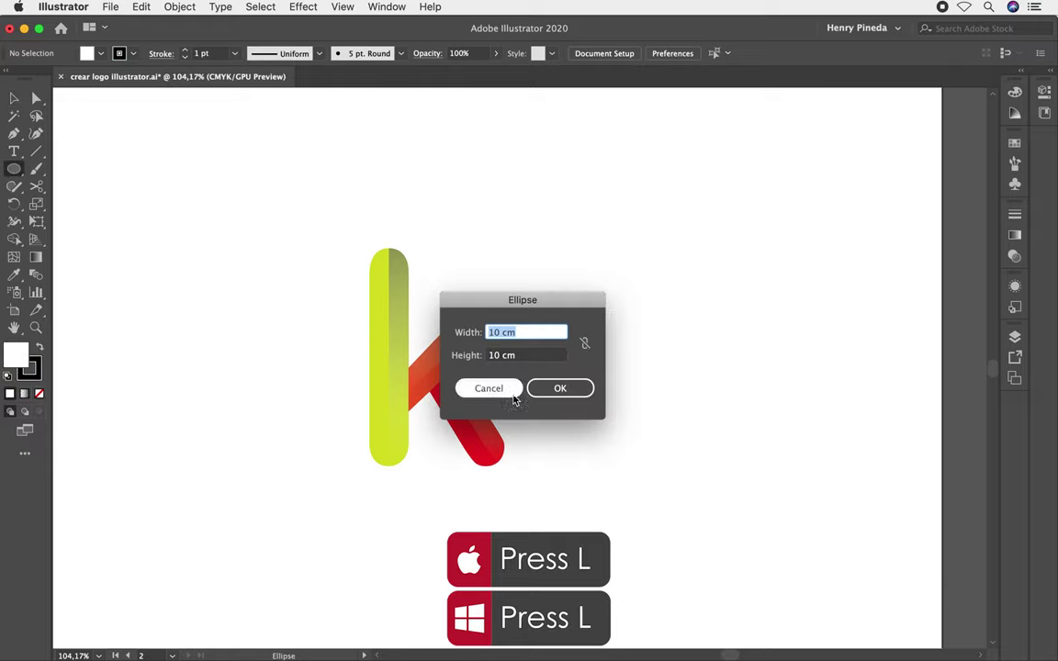
left_click(562, 388)
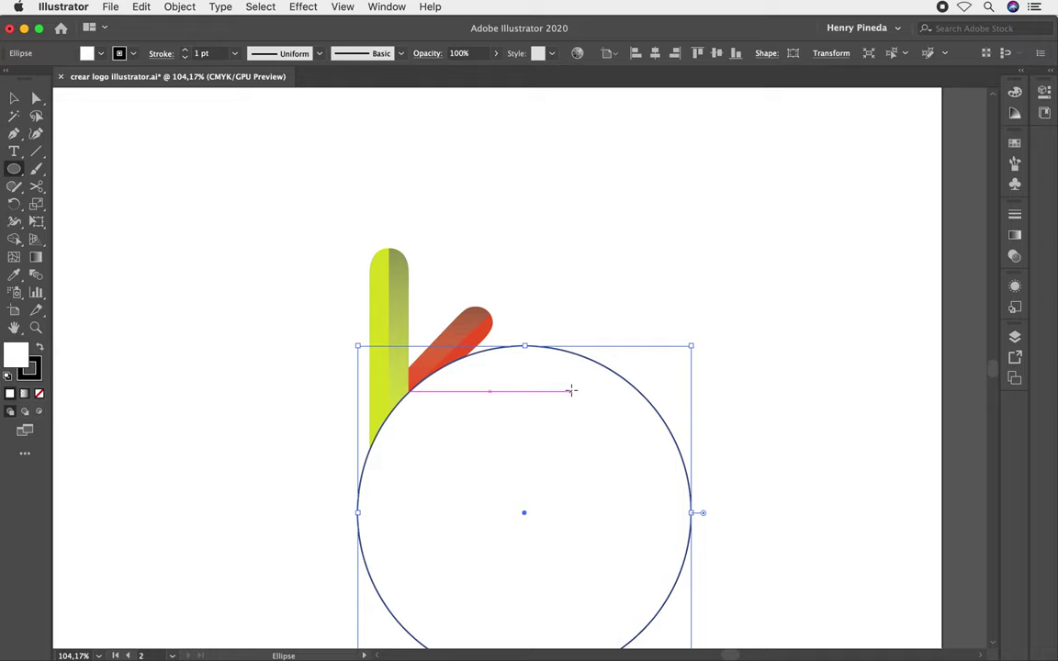
Remove the circle's fill, centre it on the K, and place a copy to the right
key("v")
key("slash")
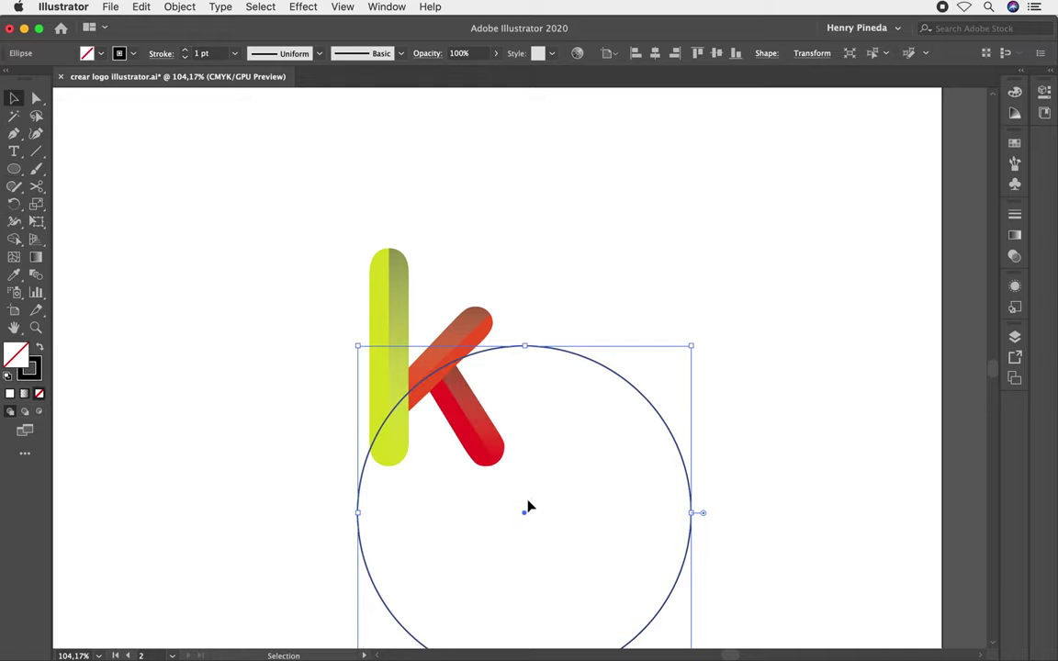
left_click_drag(525, 510, 425, 365)
left_click_drag(280, 301, 708, 301)
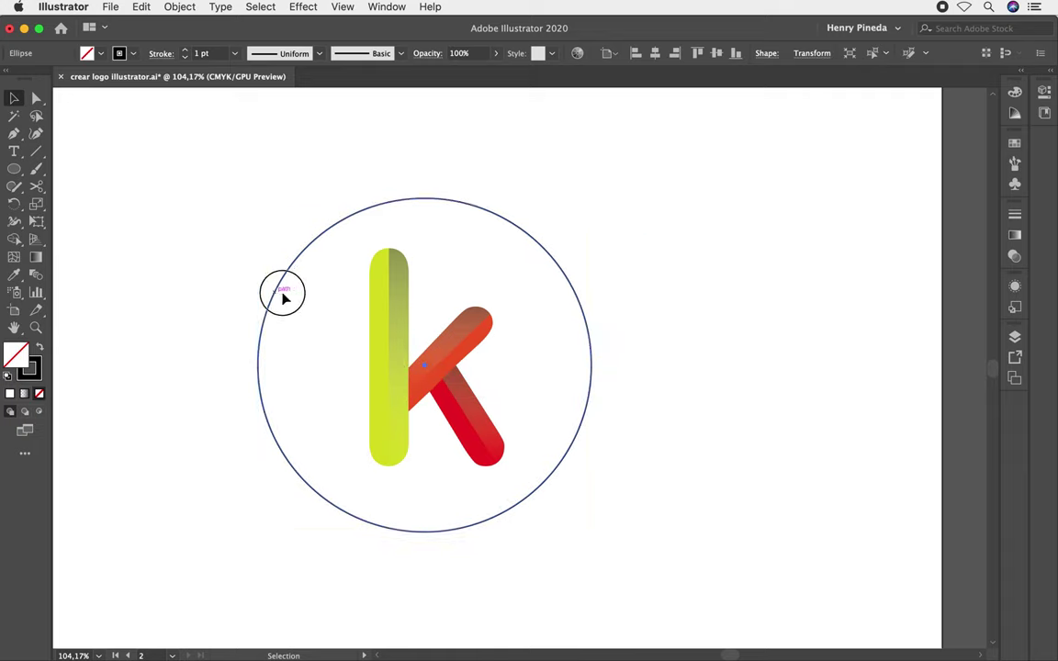
left_click(530, 239)
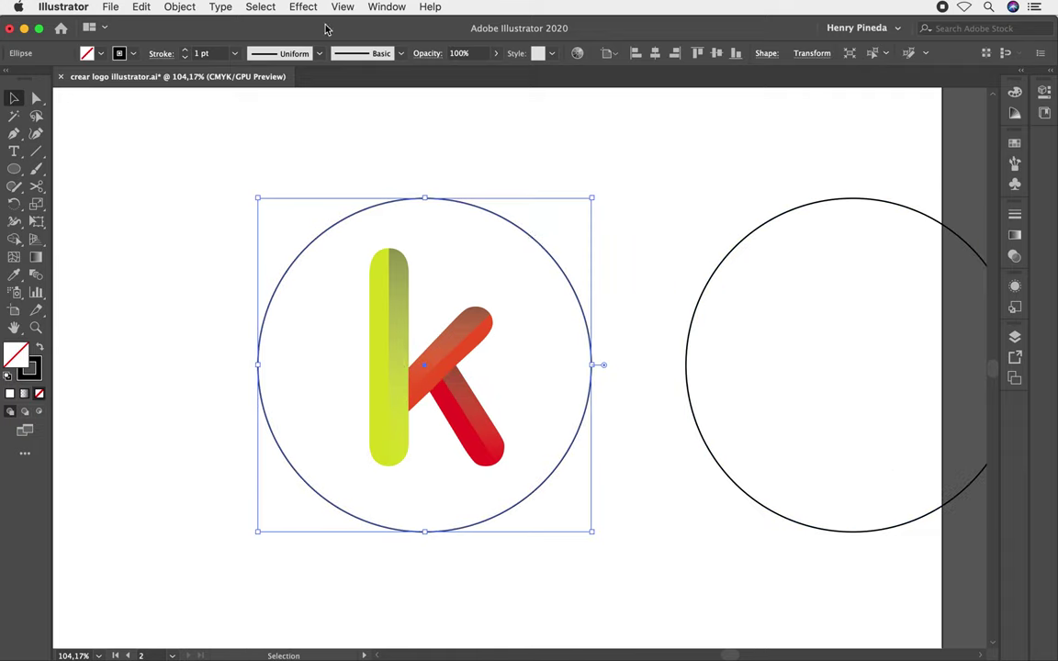
Give the circle around the K a 30 pt stroke and convert it to a filled ring
left_click(185, 53)
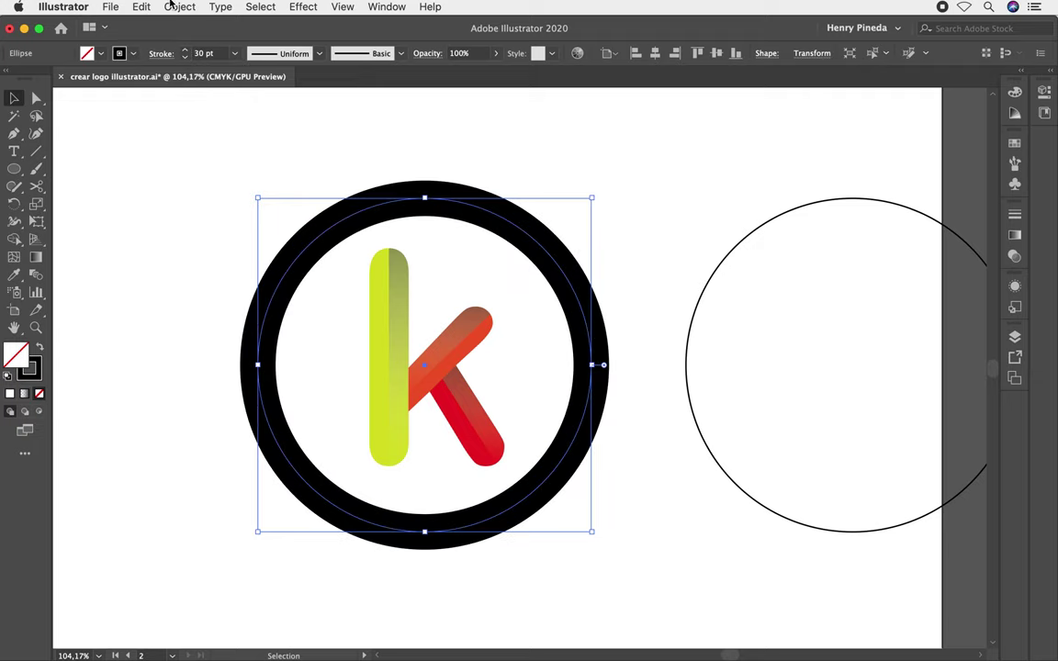
left_click(173, 7)
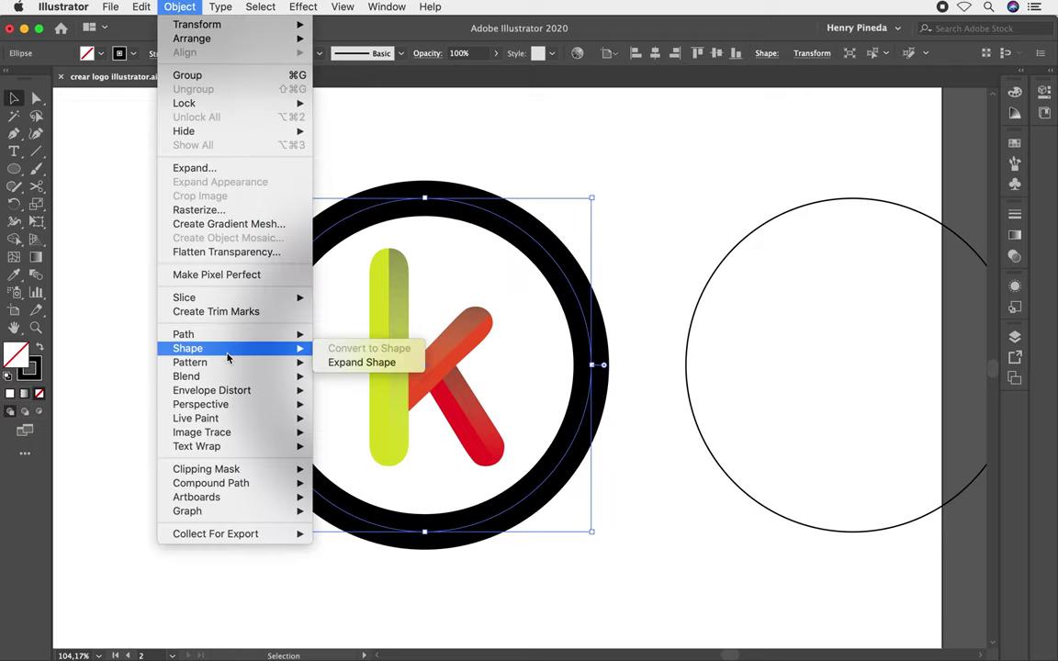
mouse_move(184, 334)
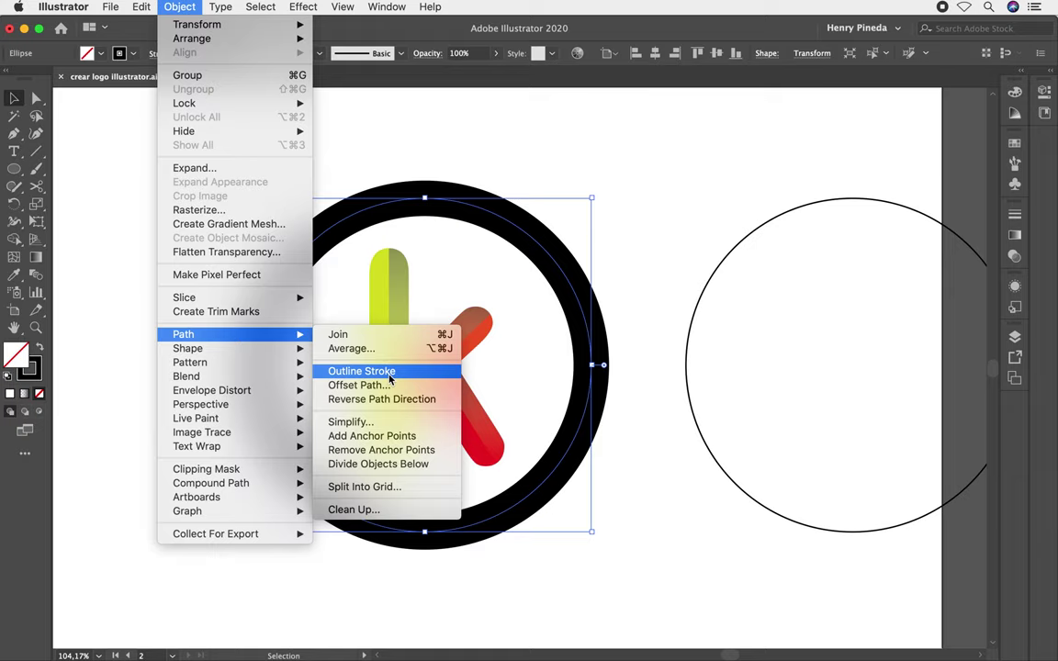
left_click(390, 378)
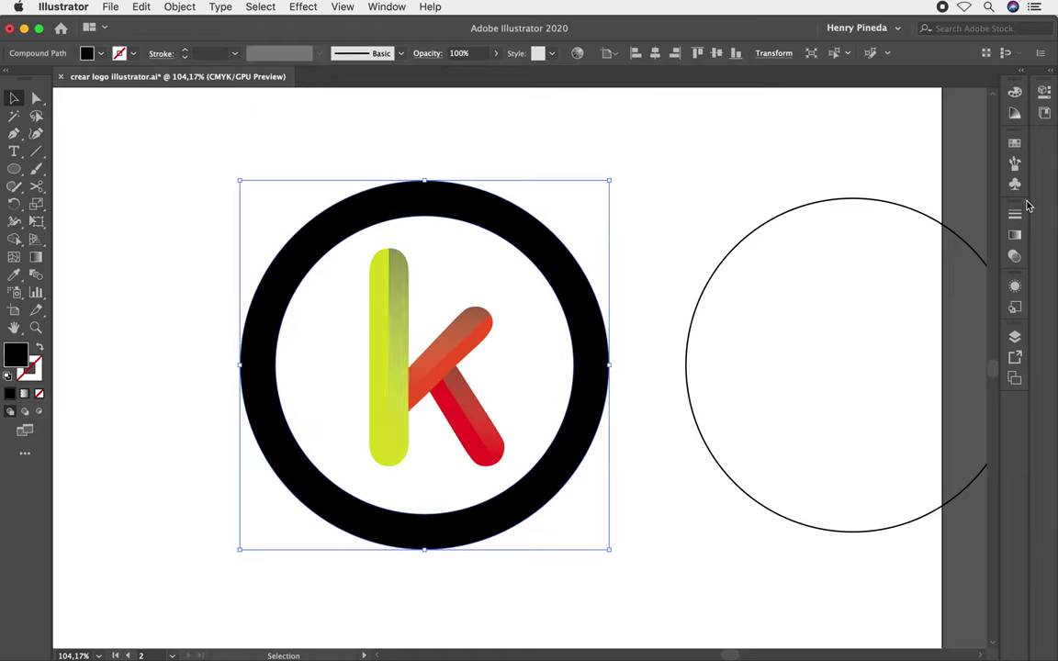
left_click(1015, 142)
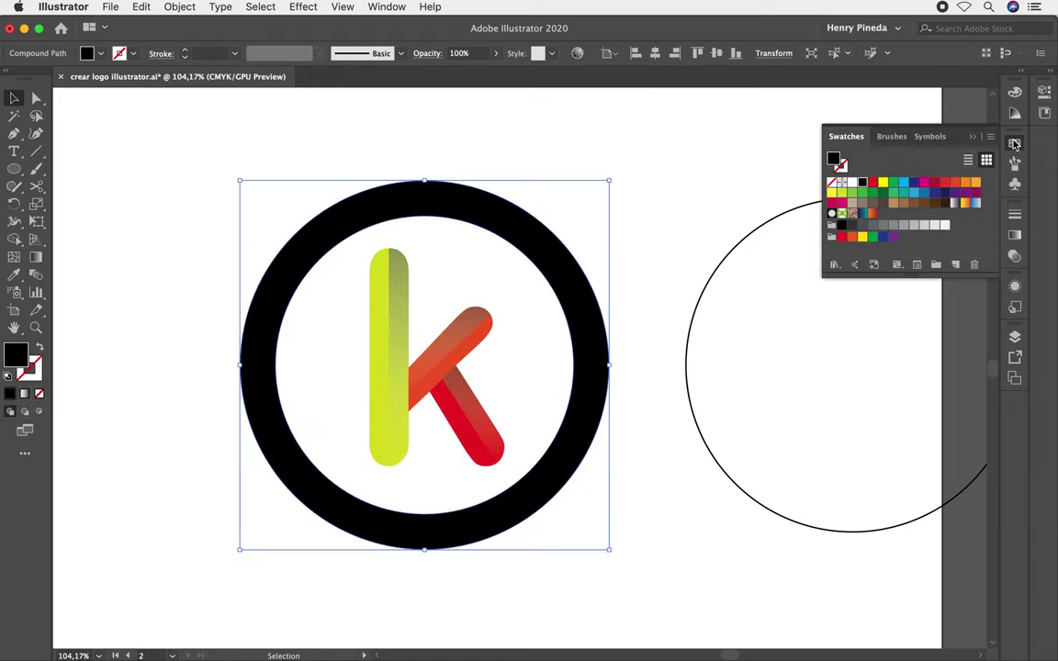
Fill the ring with a gradient and make its right end stop a bright red
left_click(955, 202)
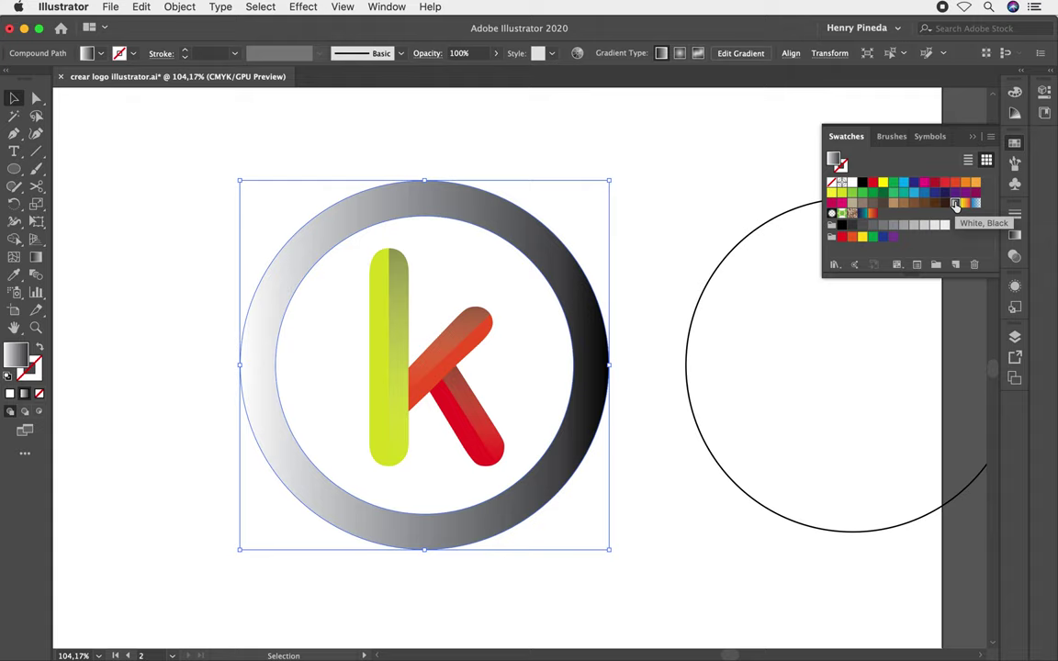
left_click(1014, 234)
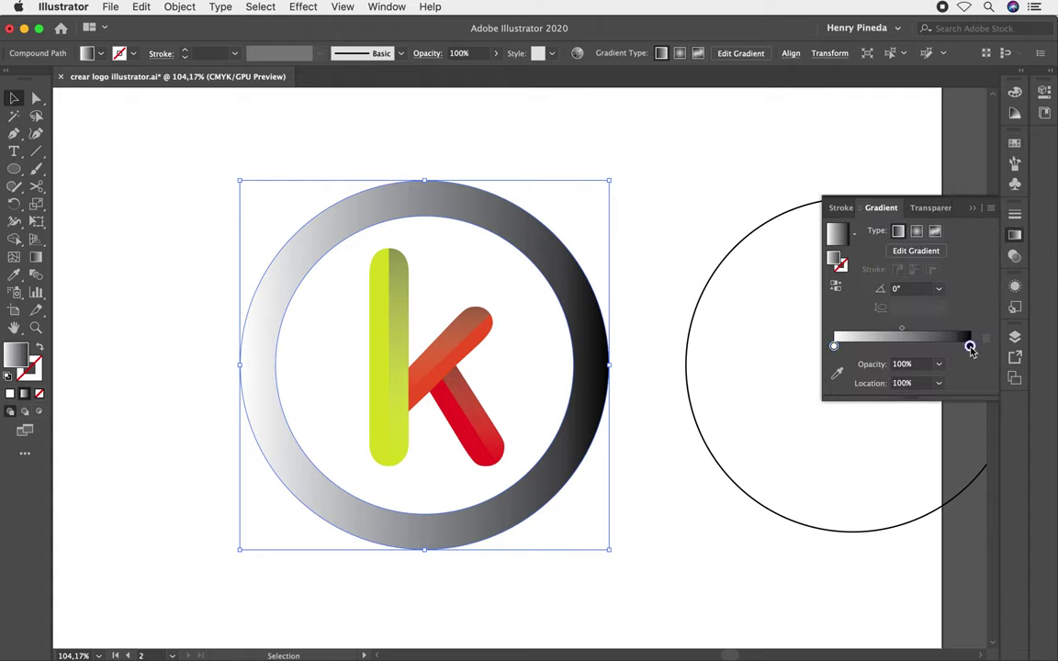
left_click(969, 346)
double_click(969, 347)
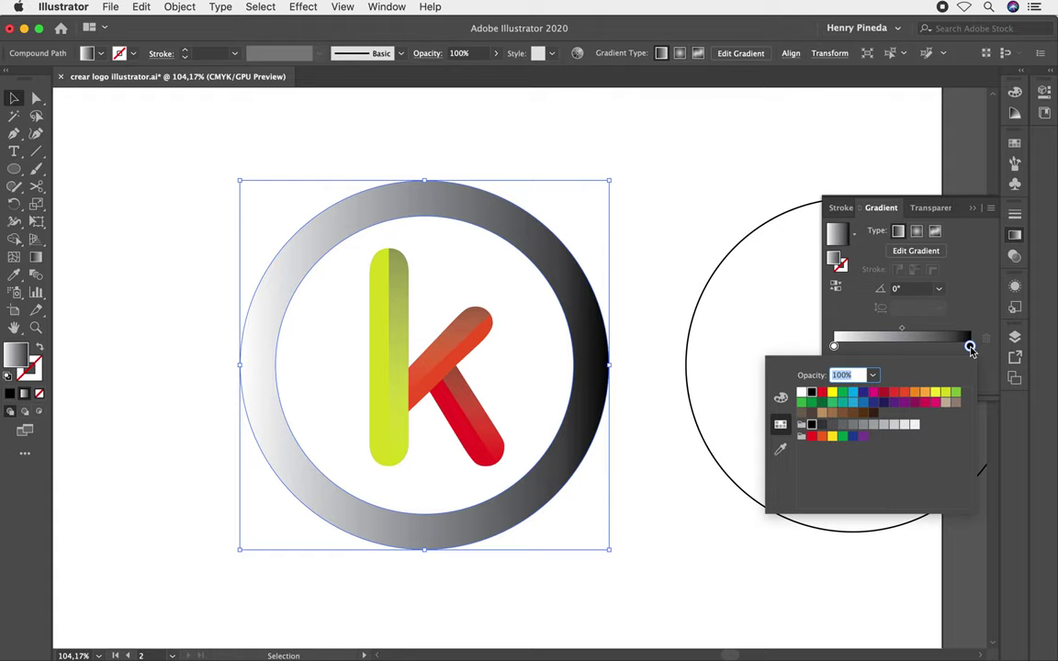
left_click(883, 394)
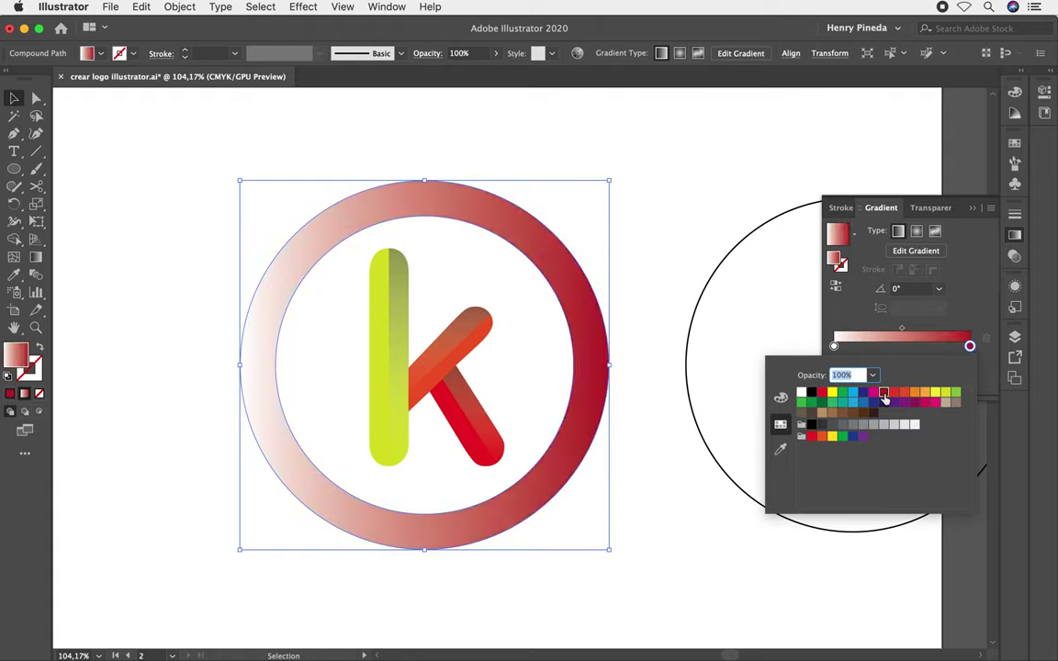
left_click(822, 393)
left_click(832, 347)
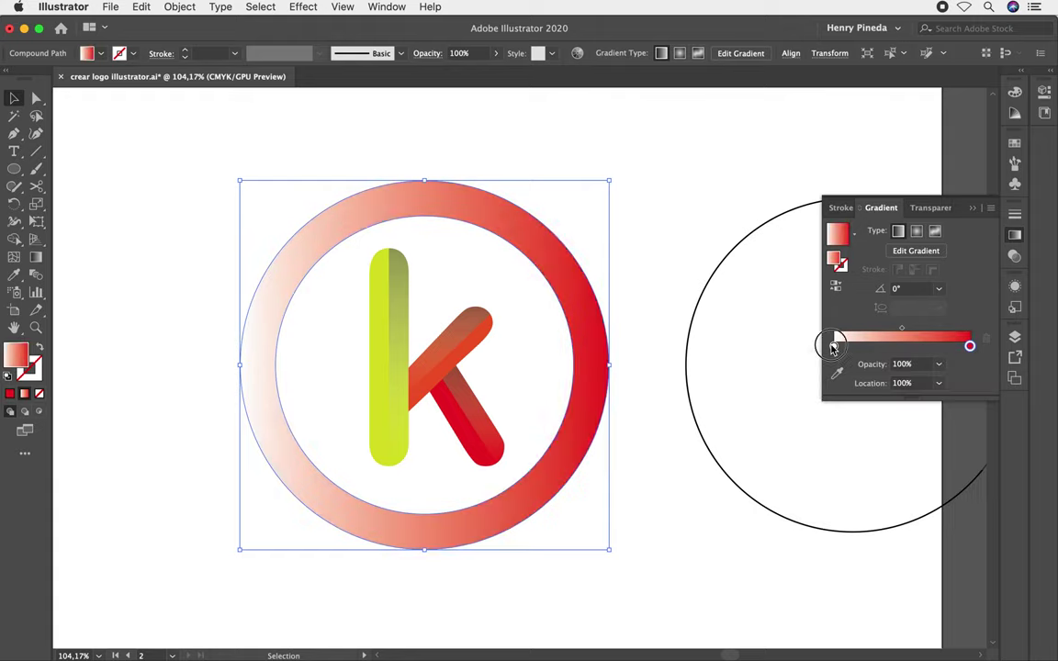
Change the ring gradient's left stop from white to orange
double_click(833, 346)
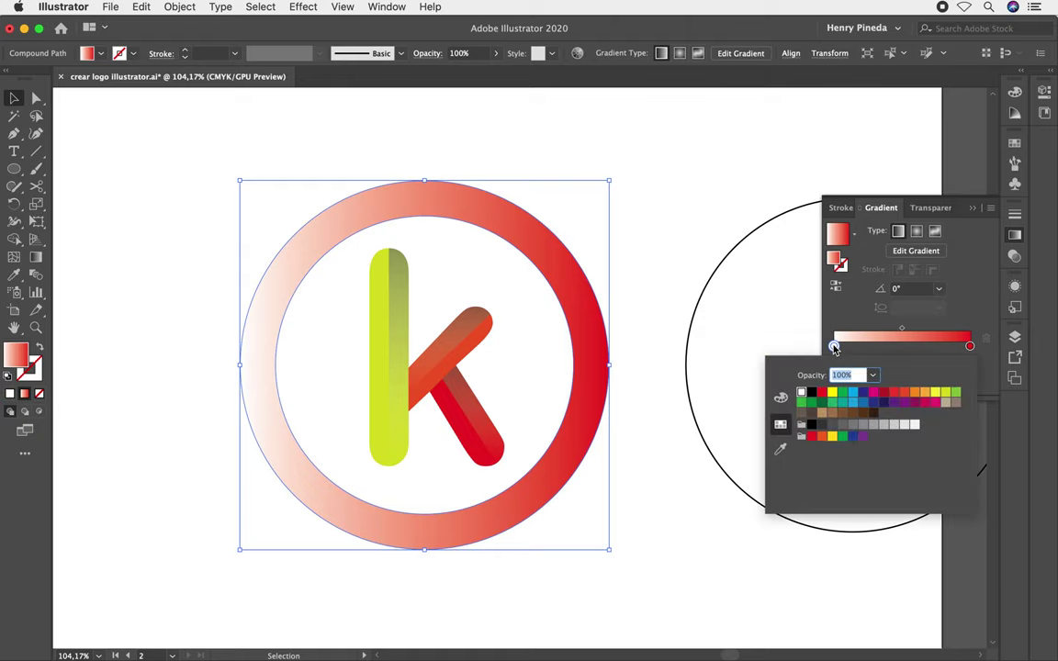
left_click(911, 395)
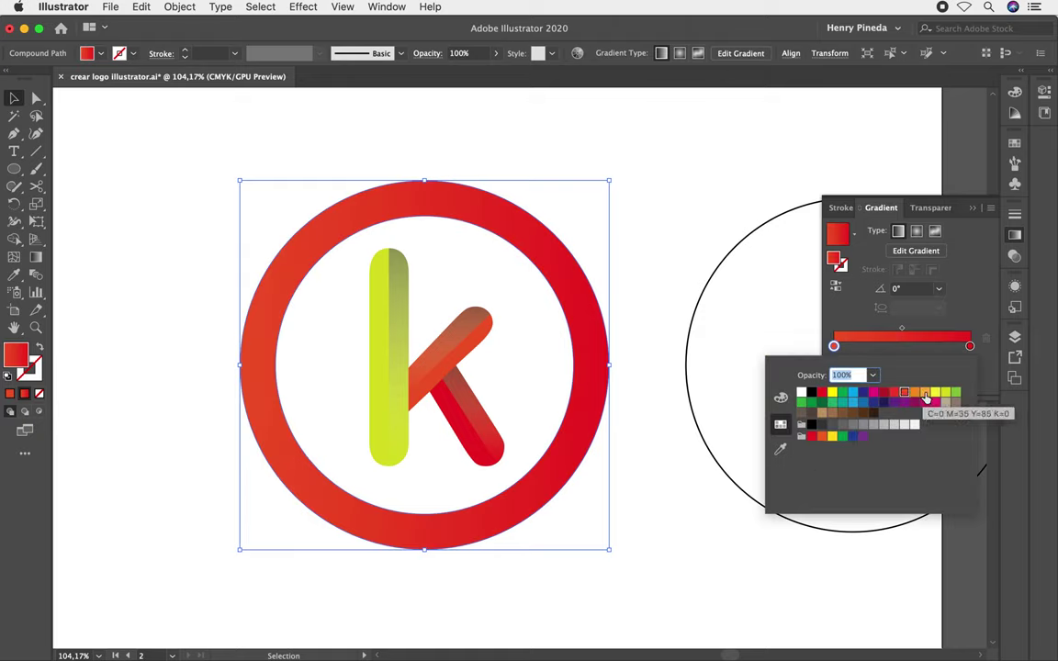
left_click(923, 393)
left_click(849, 317)
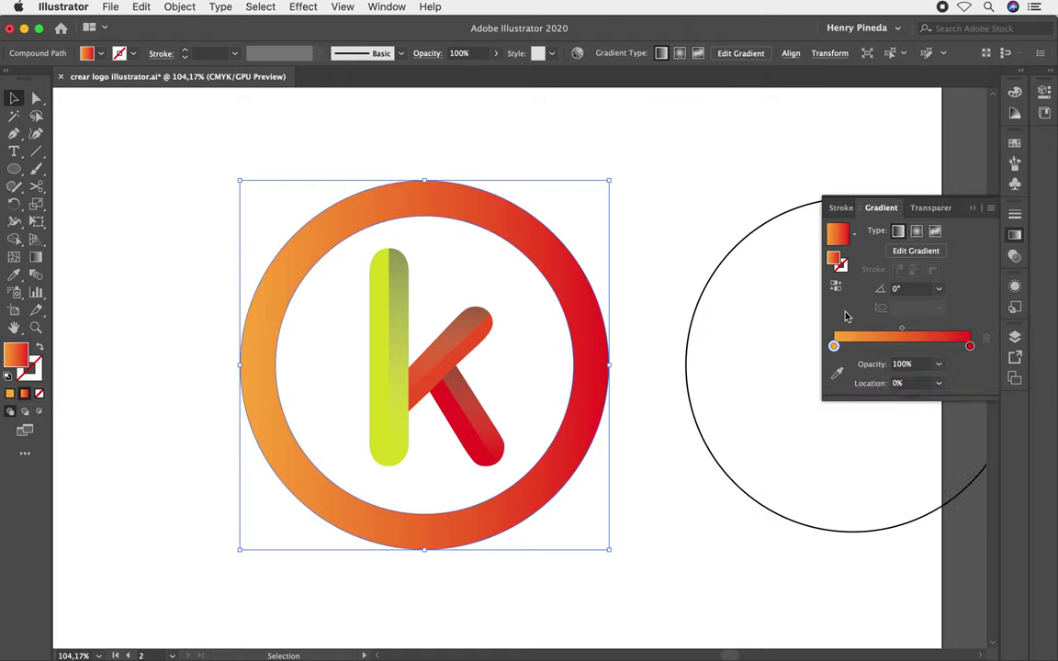
left_click(698, 313)
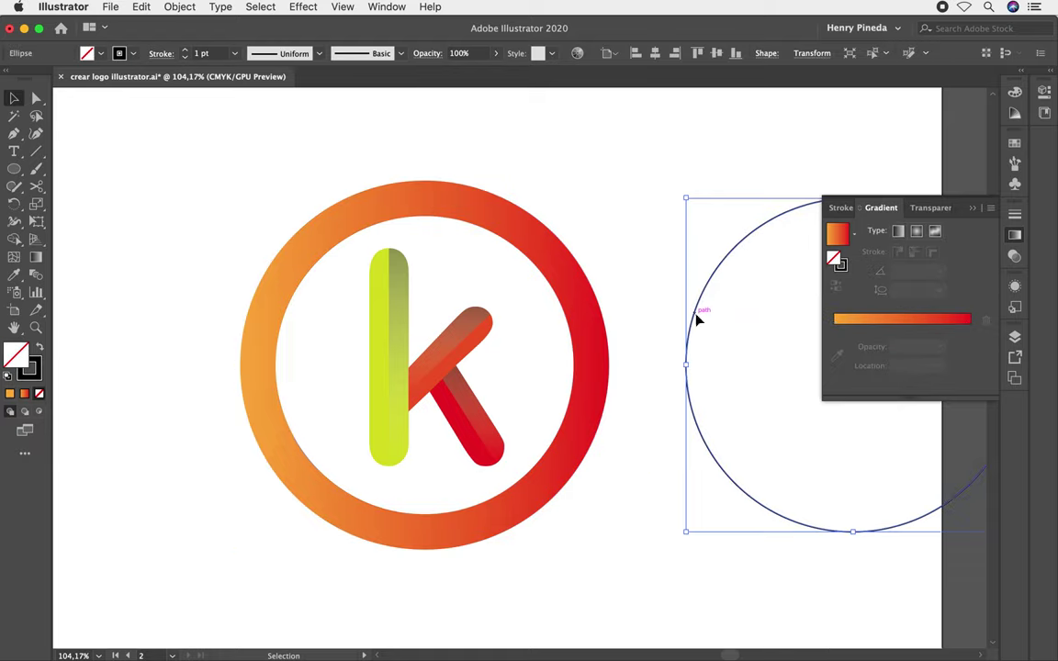
Centre the large outline circle inside the ring band and duplicate both to the right
left_click(973, 213)
left_click_drag(705, 299, 273, 303)
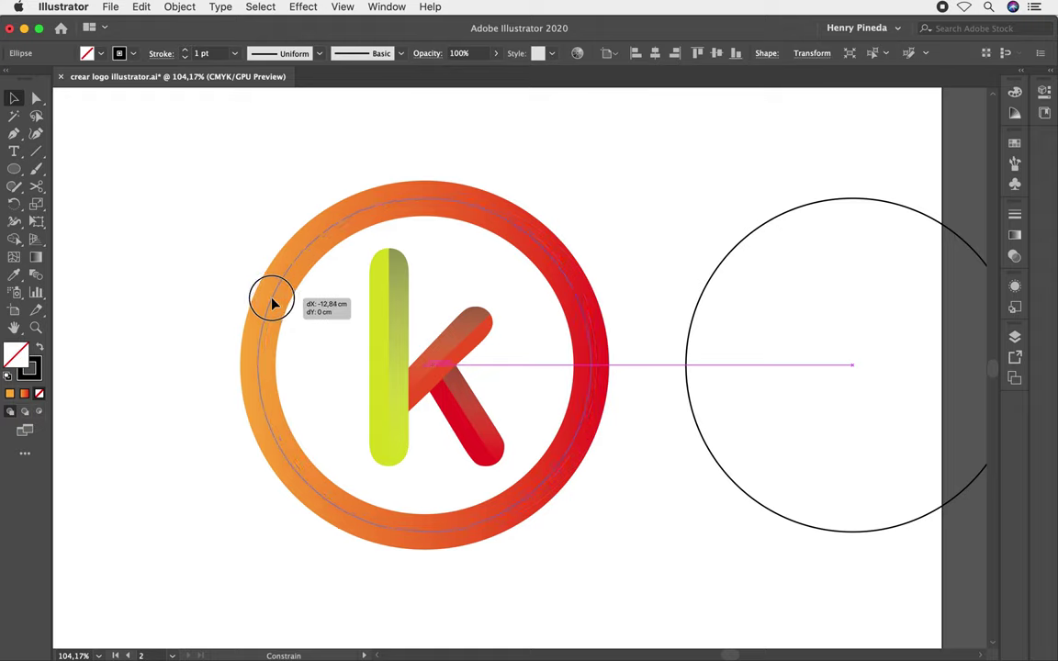
left_click_drag(274, 303, 268, 295)
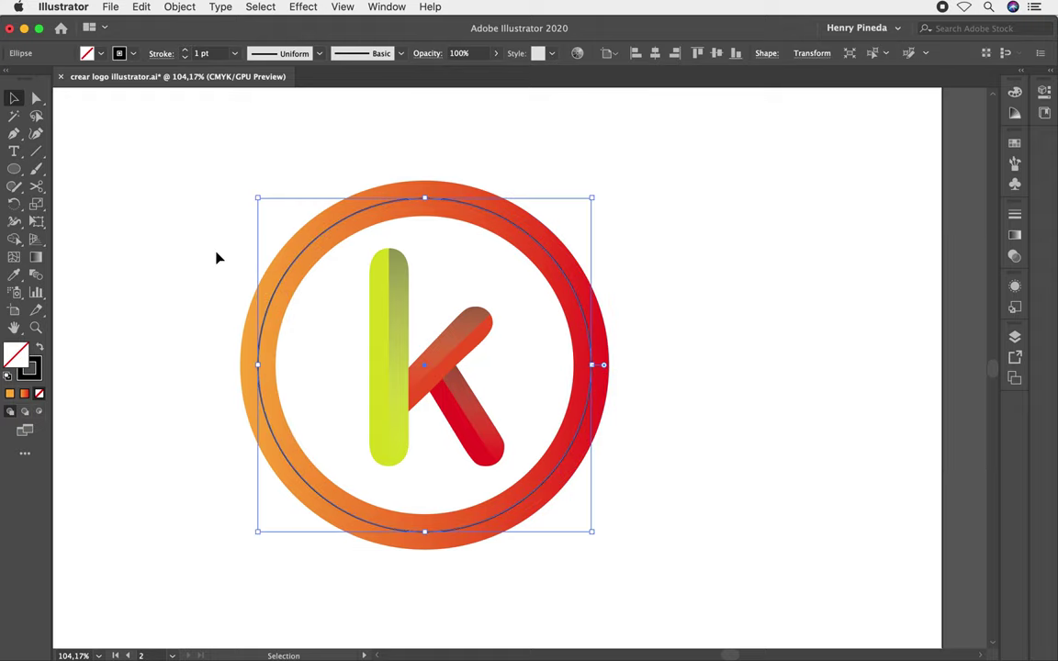
mouse_move(233, 264)
left_mouse_down()
mouse_move(292, 291)
mouse_move(675, 305)
left_mouse_up()
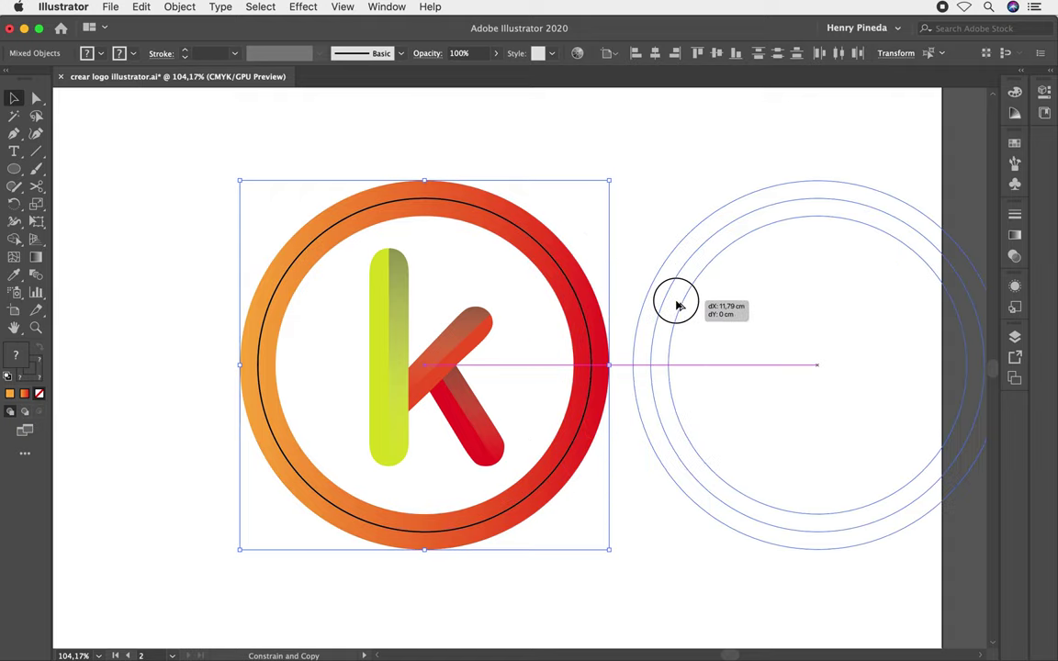
left_click_drag(675, 306, 677, 309)
Use Shape Builder to keep only the copy's outer band, and delete the black inner circle
key("shift+m")
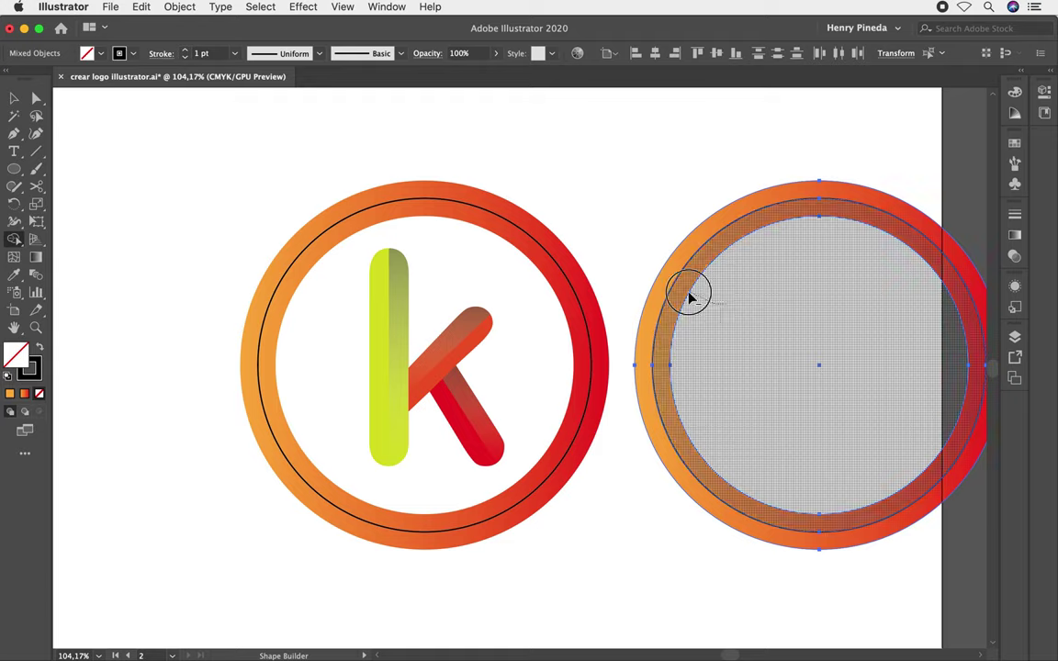
left_click(685, 290, "alt")
key("v")
left_click(609, 229)
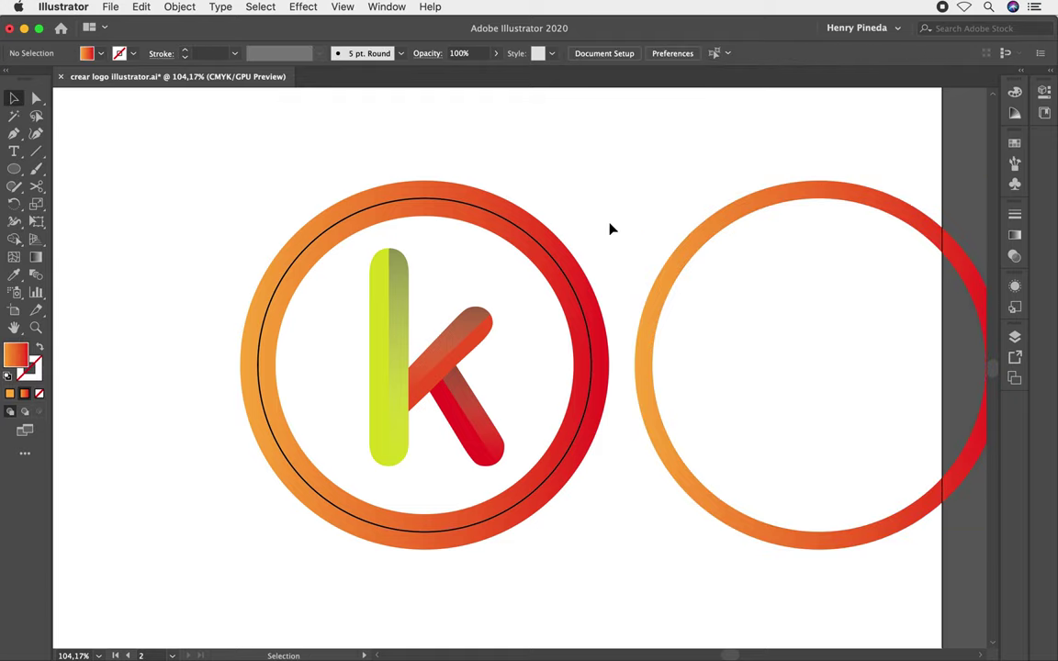
left_click(547, 253)
key("Delete")
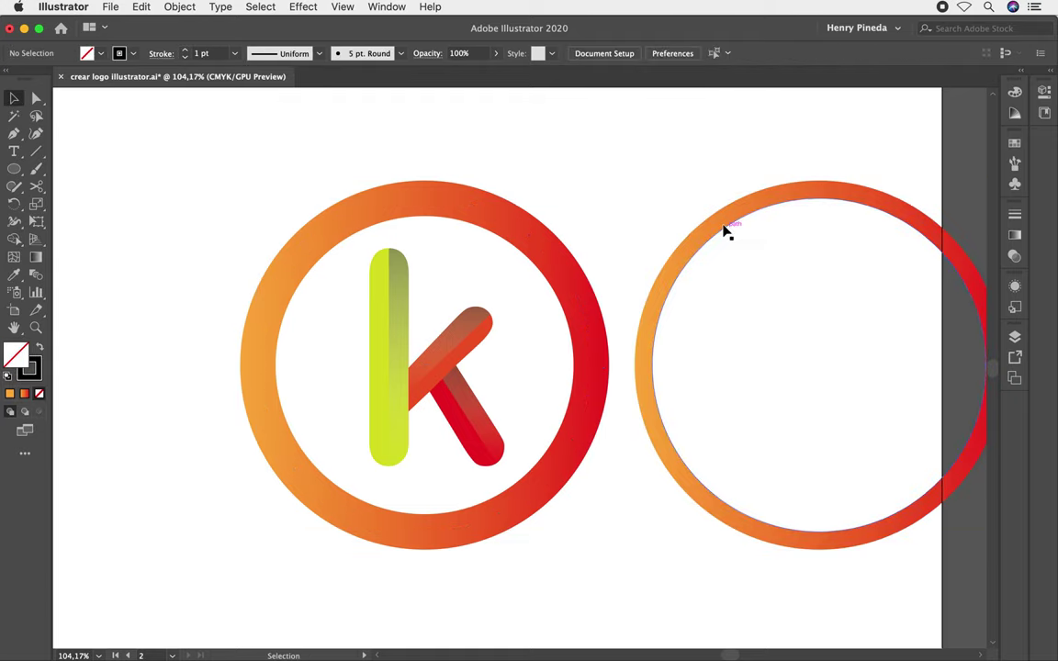
left_click(725, 229)
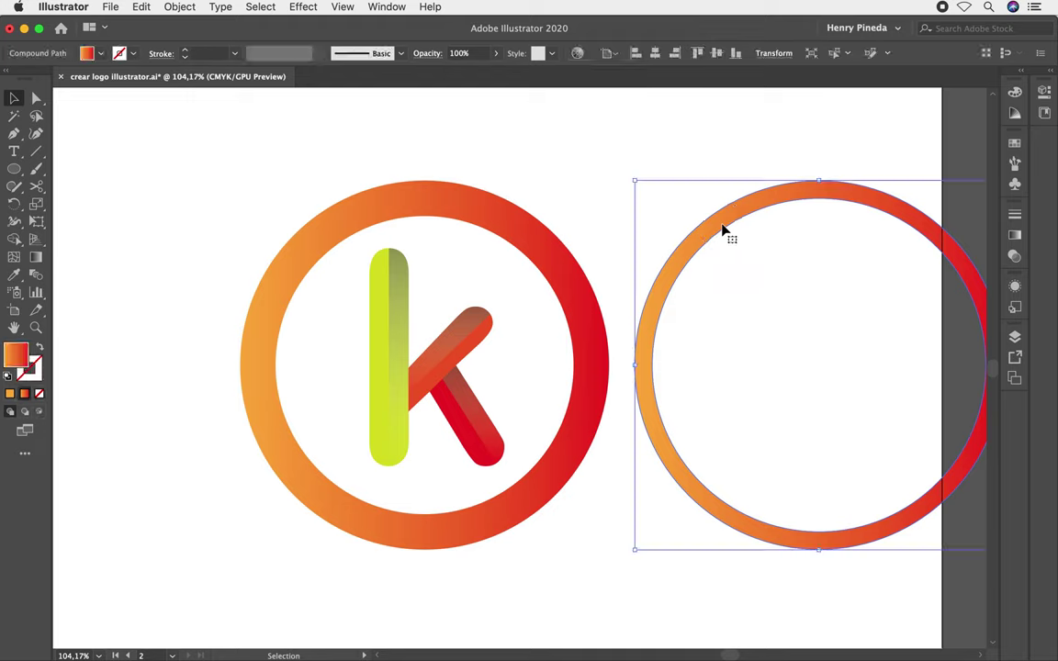
Make the right gradient stop black and the centred middle stop white at 0% opacity
left_click(1015, 236)
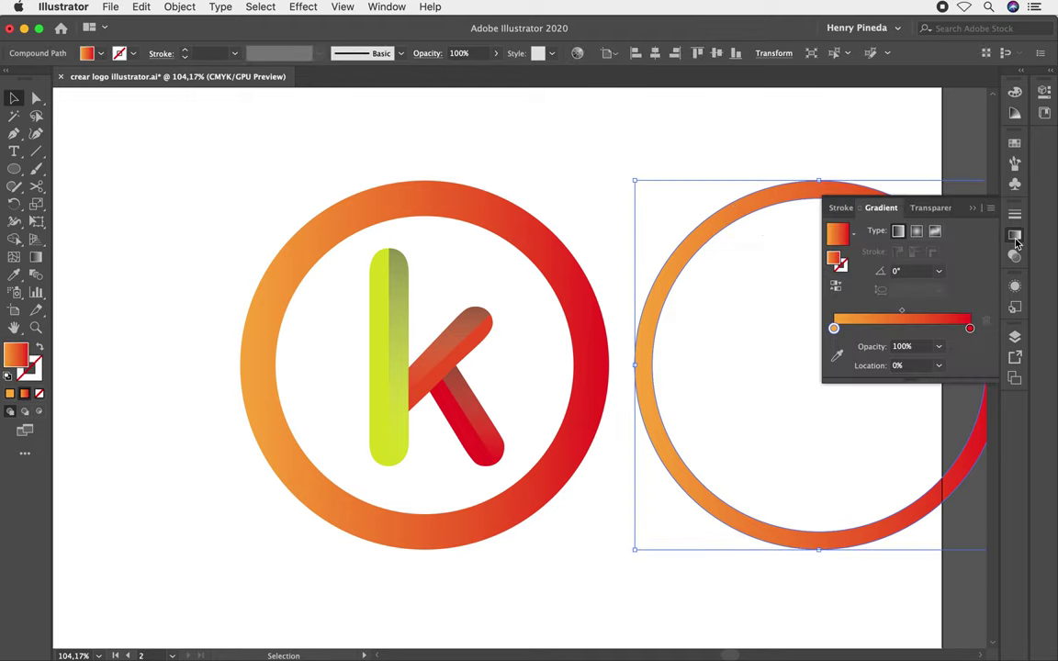
double_click(970, 330)
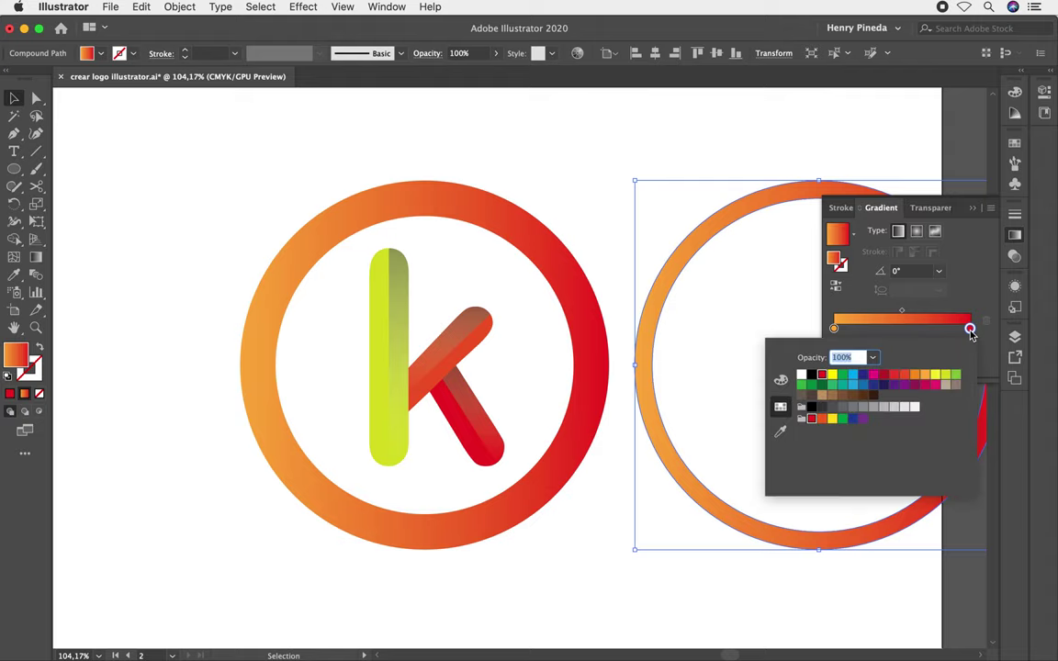
left_click(812, 376)
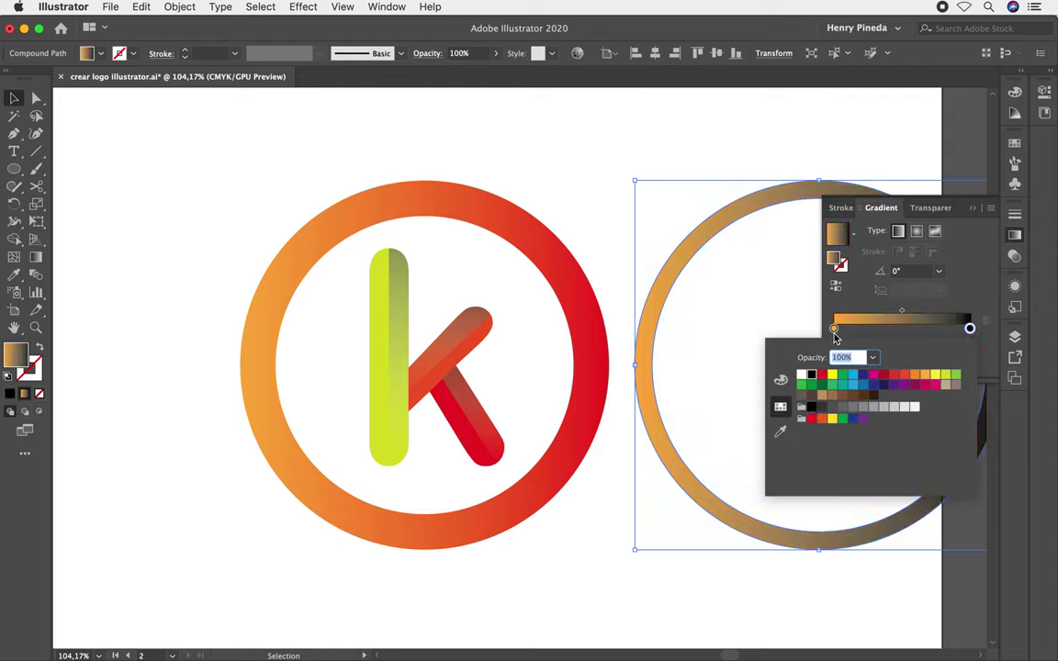
left_click(834, 330)
left_click_drag(835, 329, 900, 329)
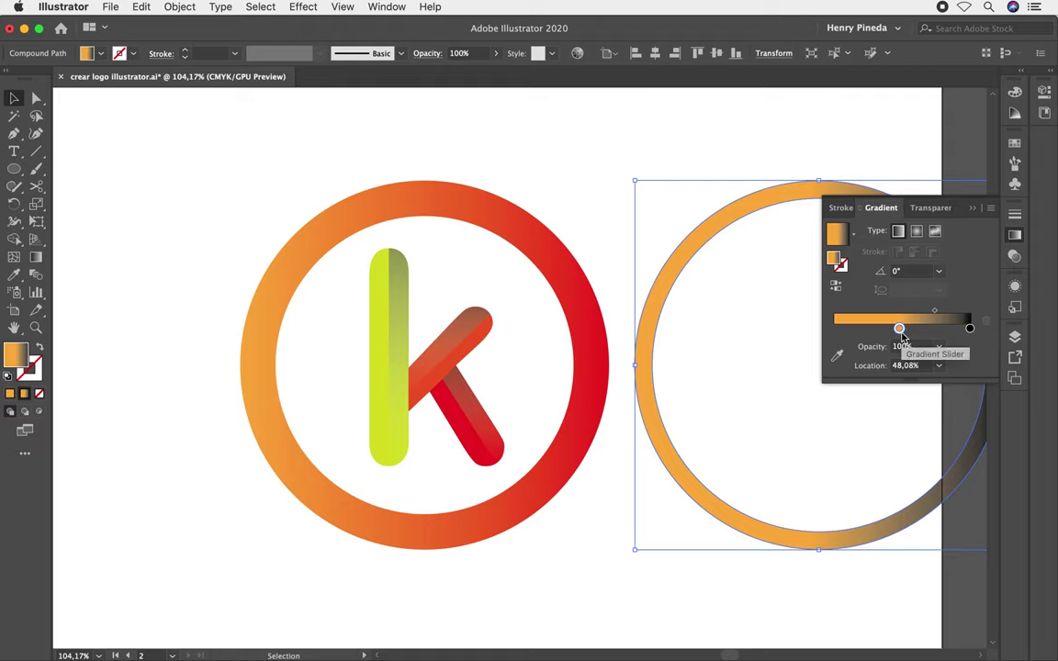
double_click(899, 330)
left_click(801, 376)
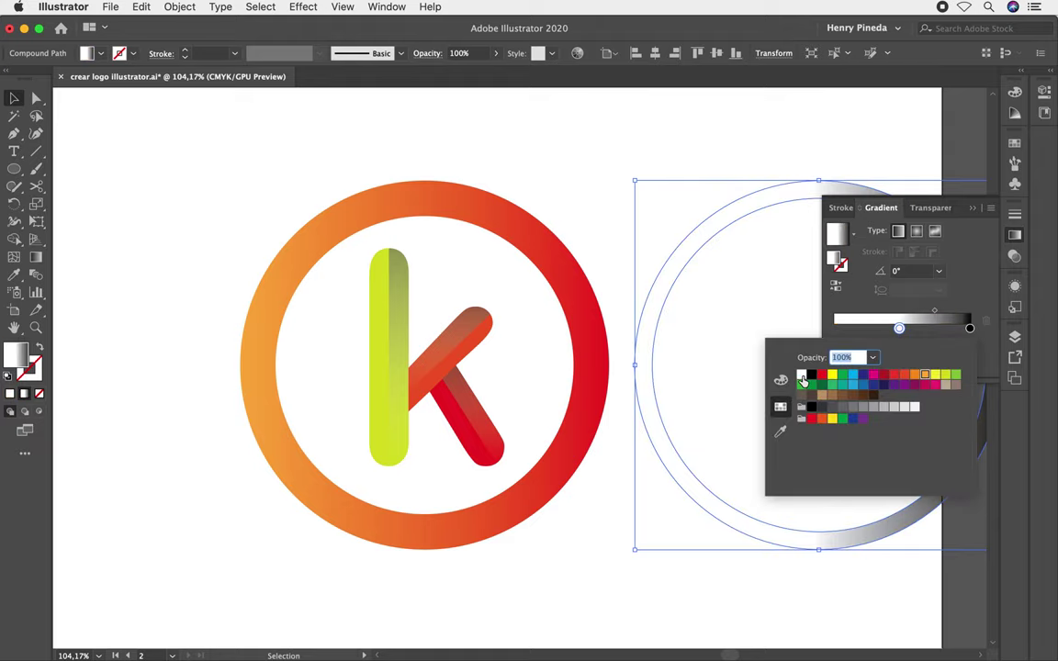
left_click(873, 358)
left_click(883, 377)
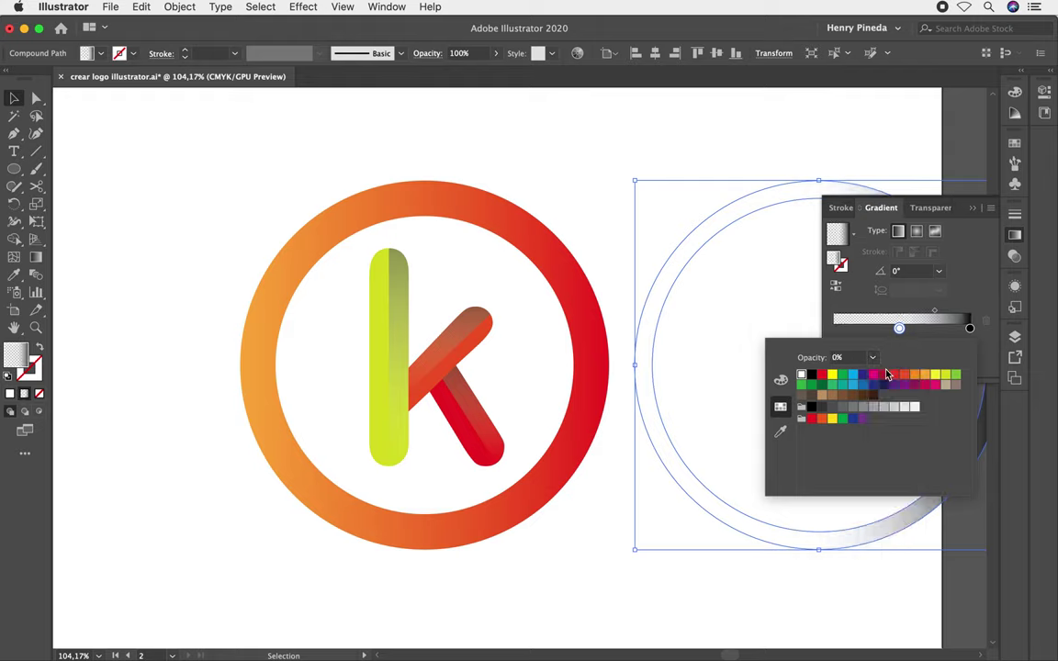
left_click(969, 328)
Add a fully opaque left gradient stop at 100% and move the shading ring onto the orange ring
left_click(838, 328)
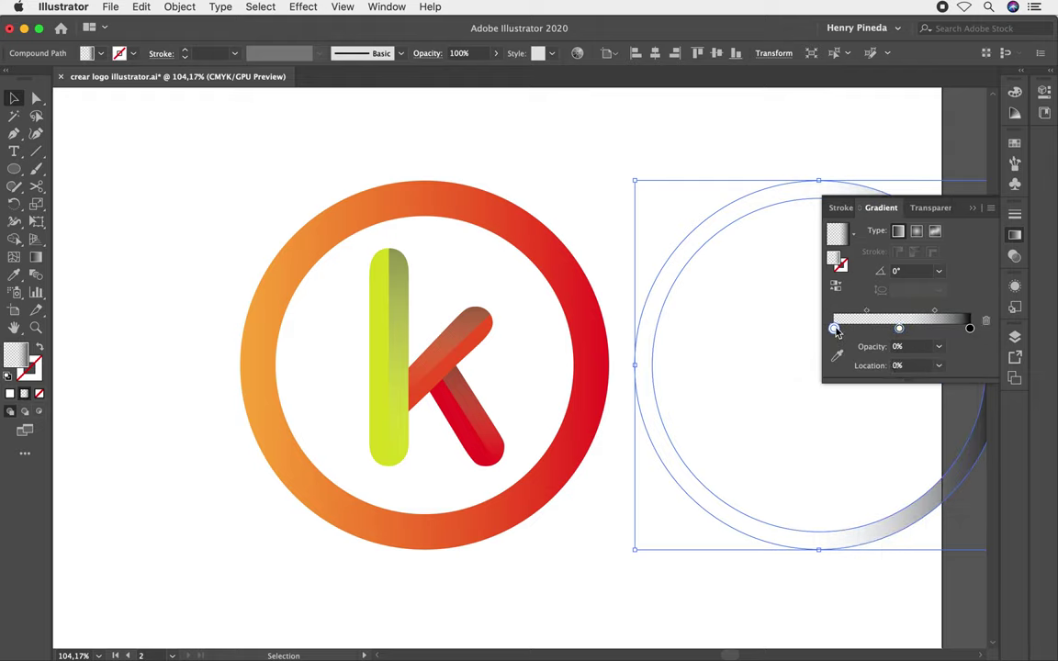
double_click(833, 329)
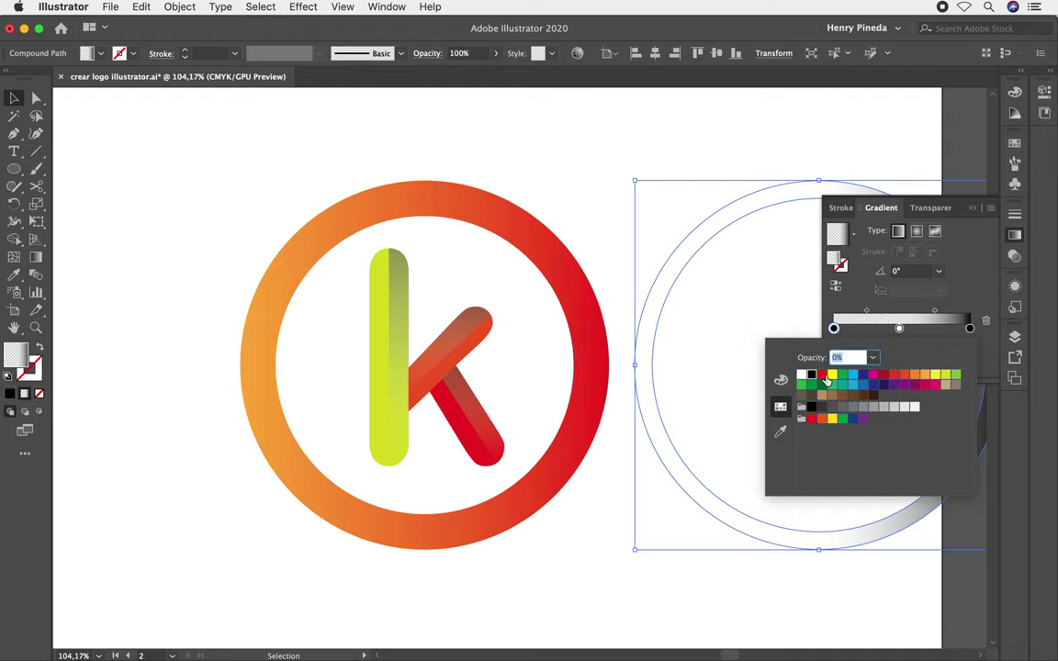
left_click(872, 357)
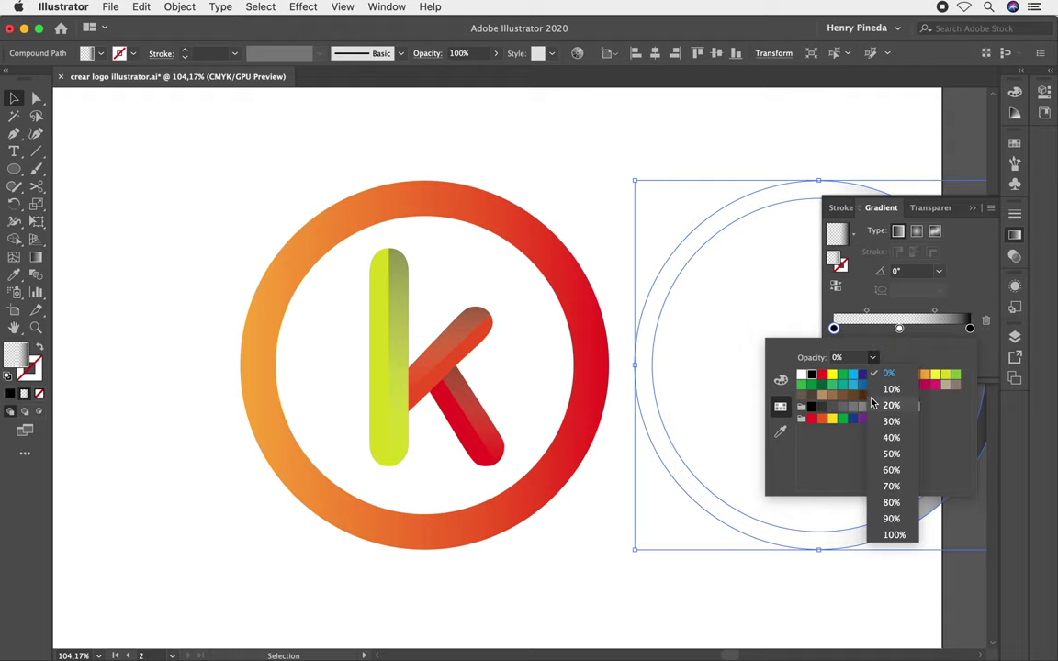
left_click(893, 534)
left_click(639, 177)
left_click_drag(722, 221, 326, 248)
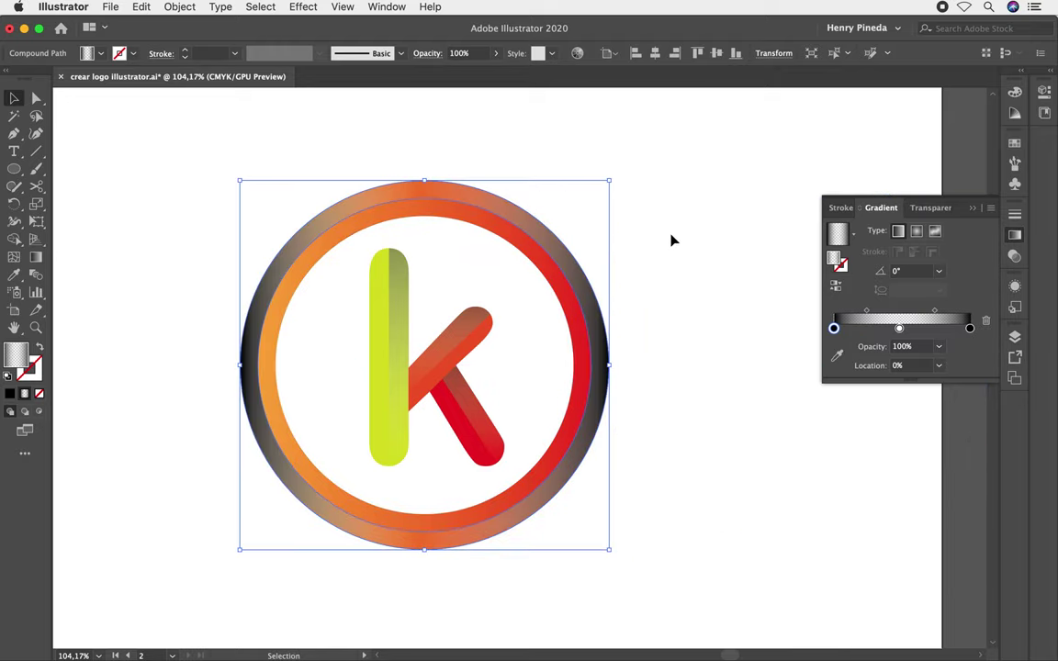
Set the shading ring's opacity to 40% and deselect everything
left_click(932, 207)
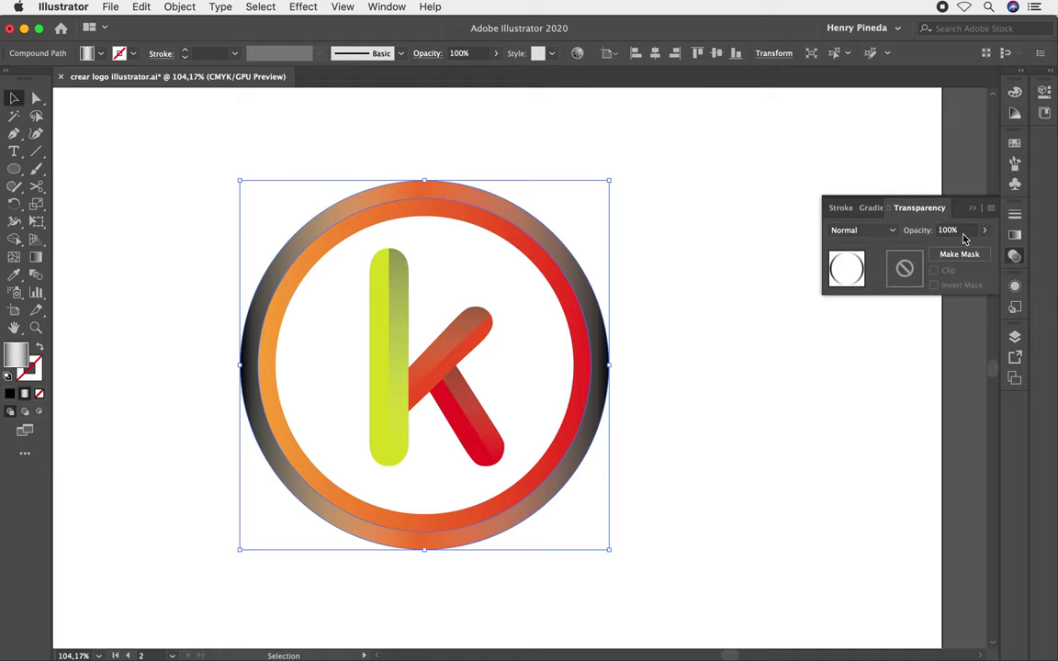
left_click(959, 233)
type("40")
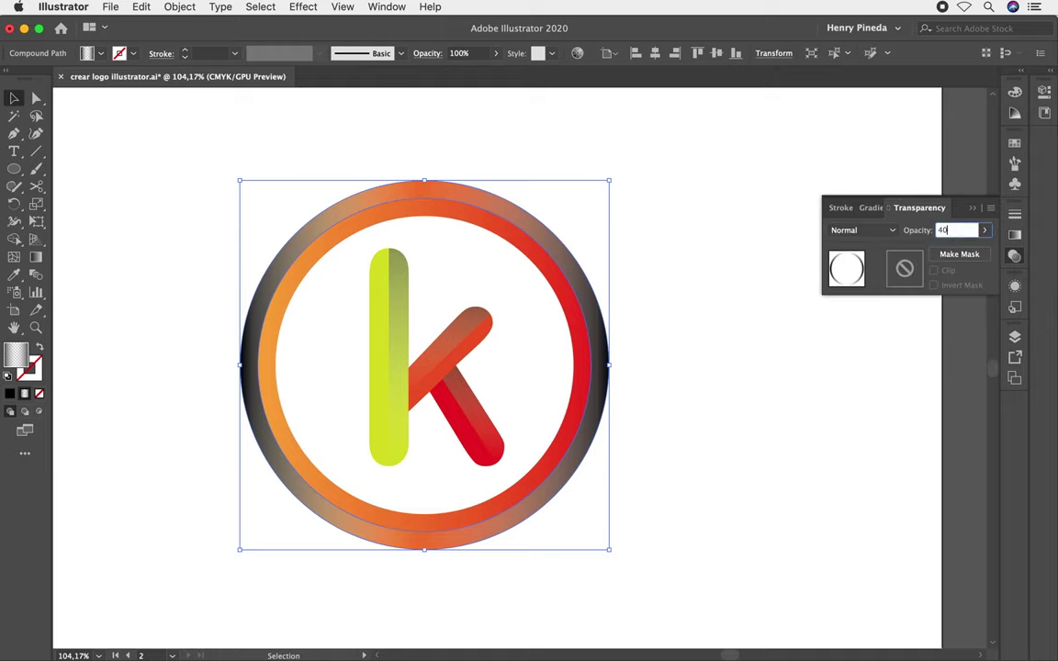
key("Return")
left_click(731, 350)
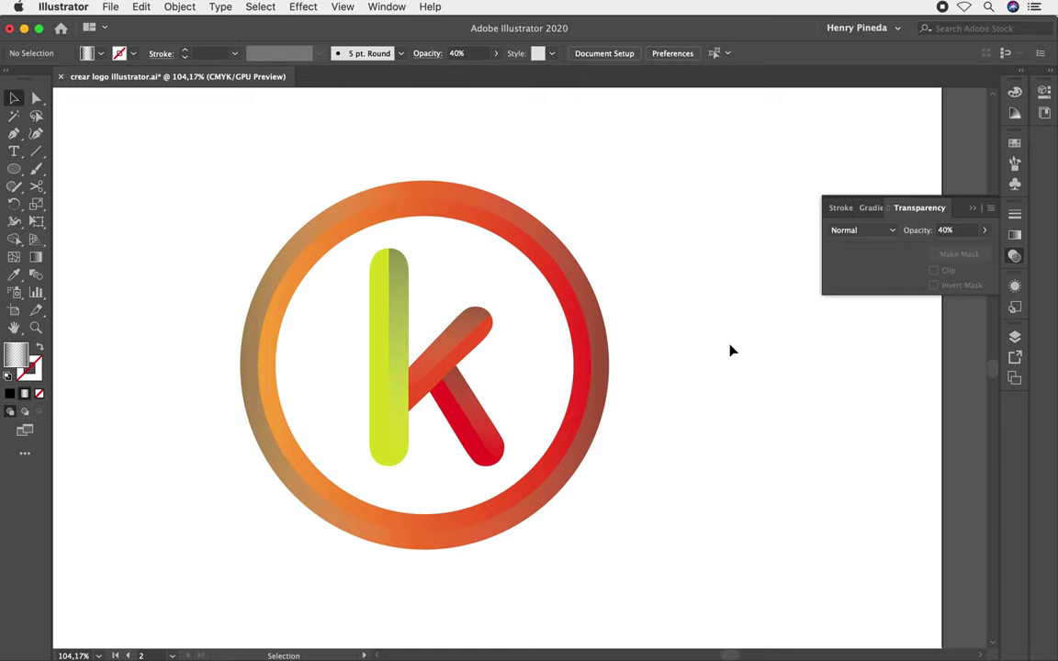
key("a")
scroll(731, 350, "down", 2)
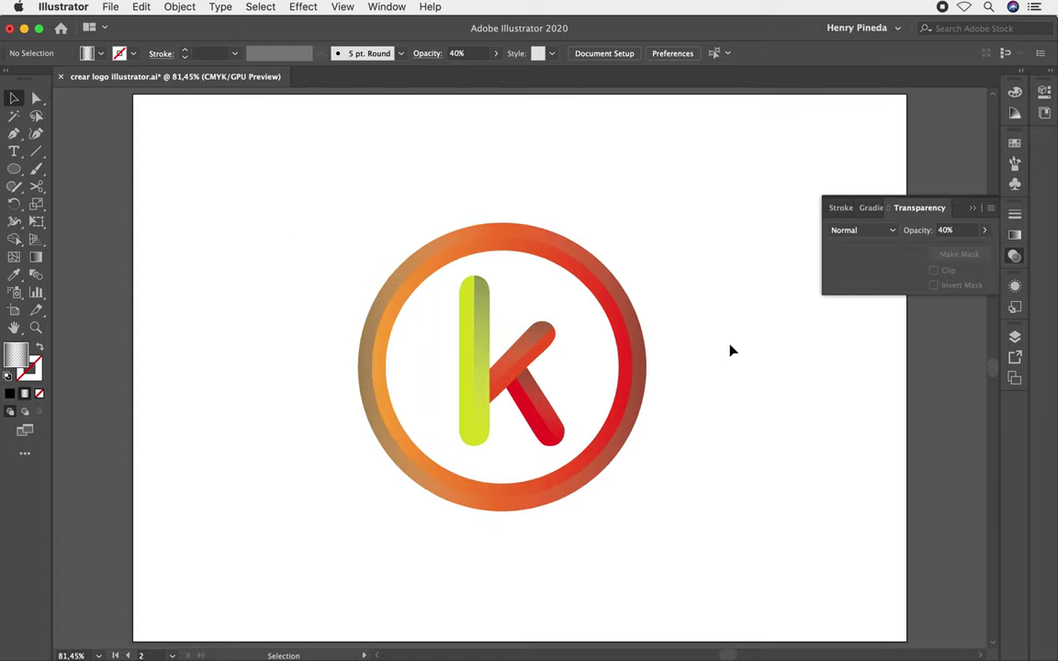